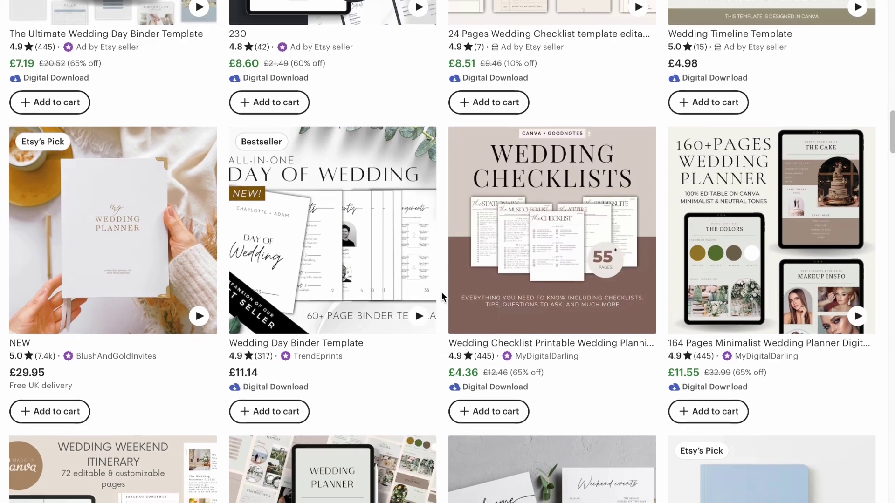
scroll(441, 292, "down", 5)
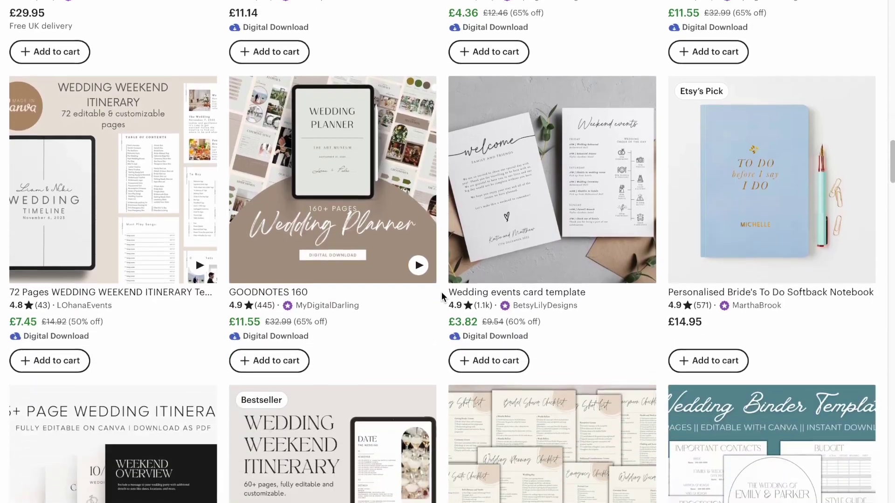
scroll(441, 292, "down", 8)
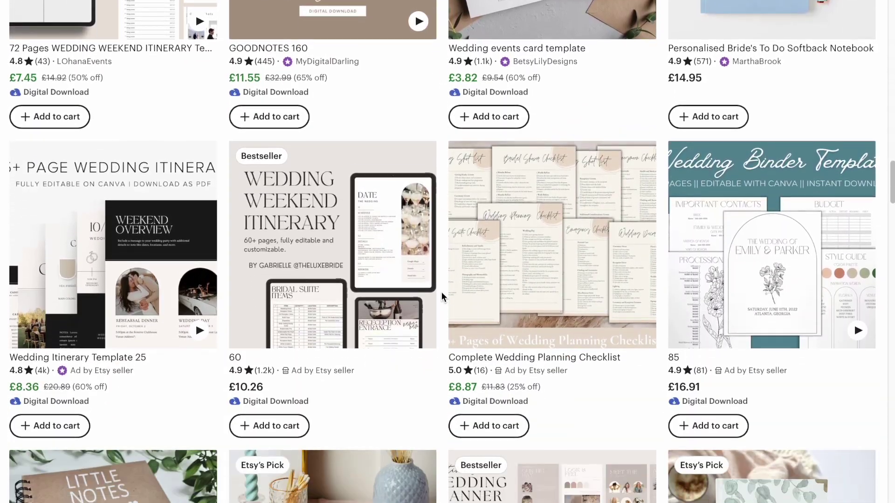
scroll(441, 291, "down", 10)
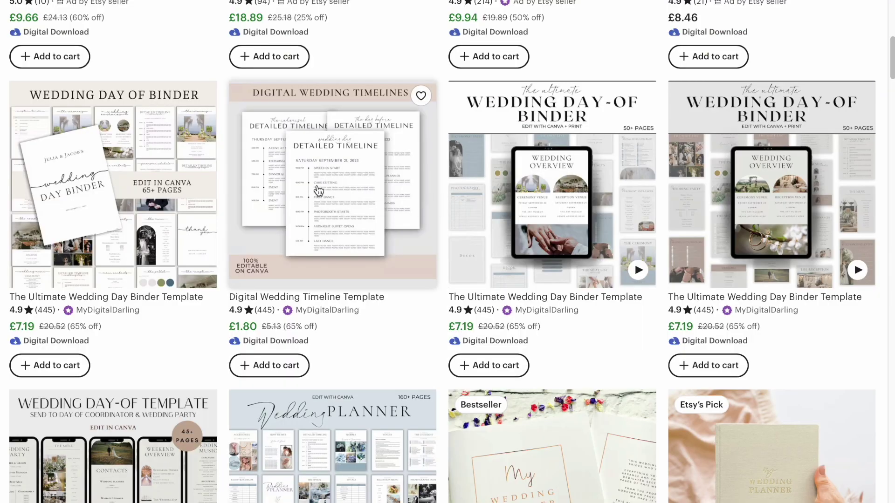
left_click(318, 190)
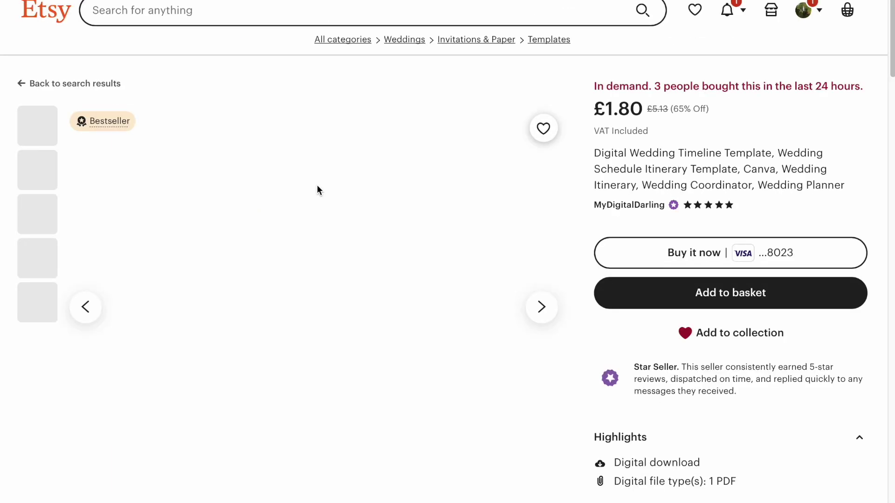
scroll(582, 314, "down", 2)
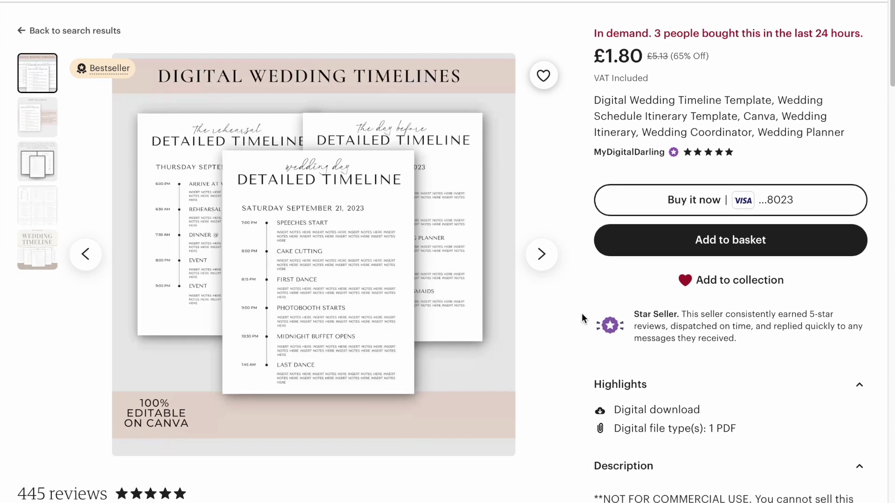
scroll(582, 313, "up", 1)
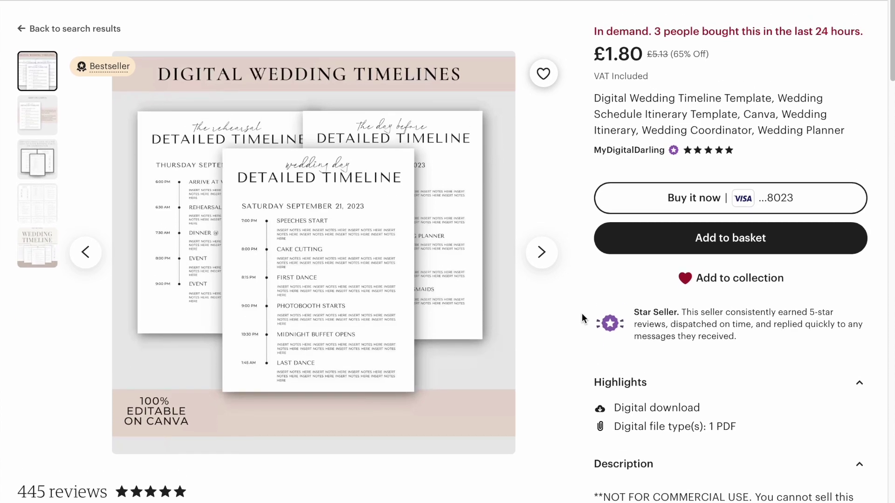
left_click(541, 252)
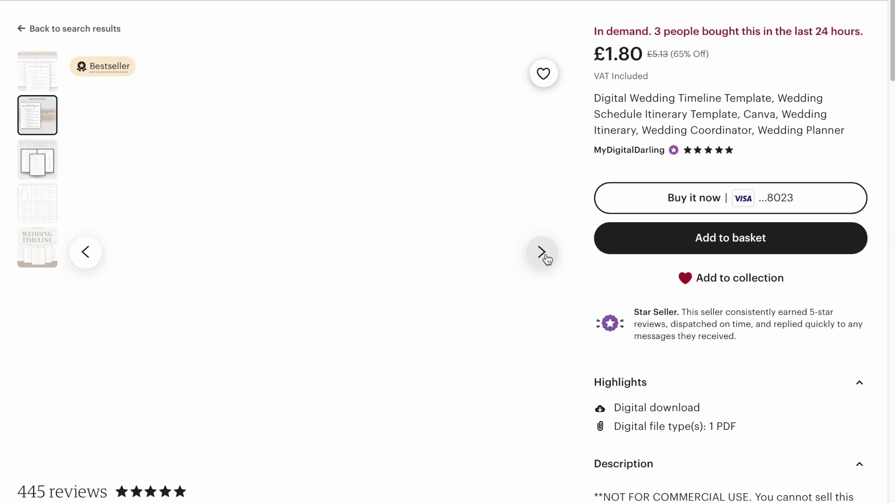
left_click(542, 252)
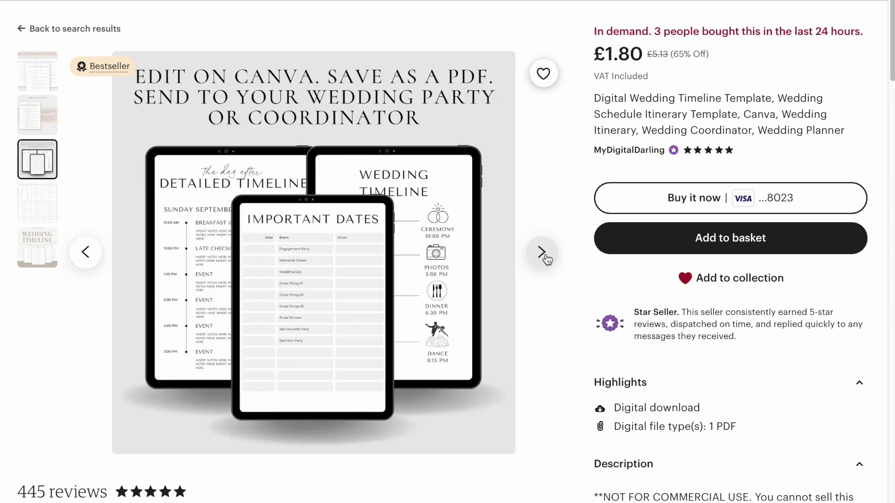
left_click(542, 252)
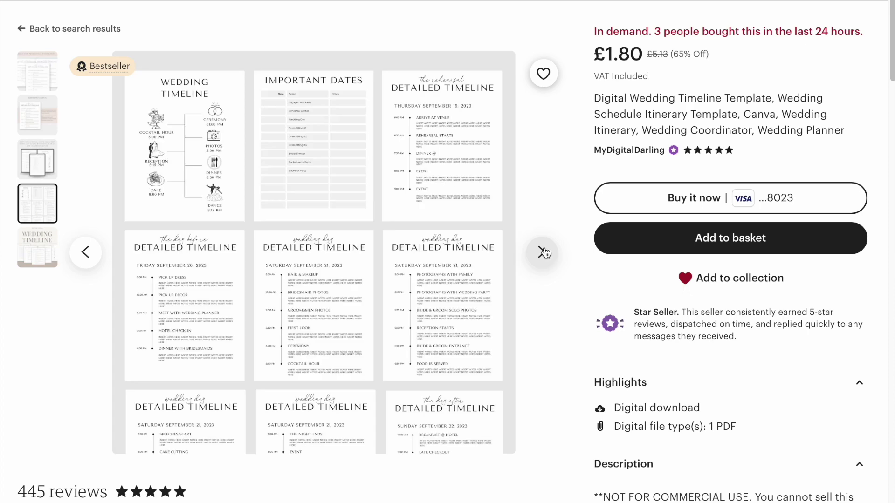
left_click(543, 253)
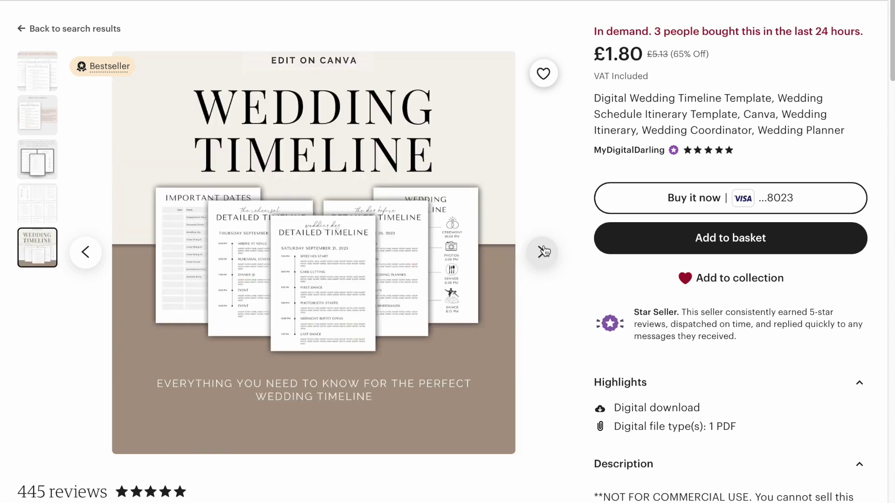
left_click(541, 253)
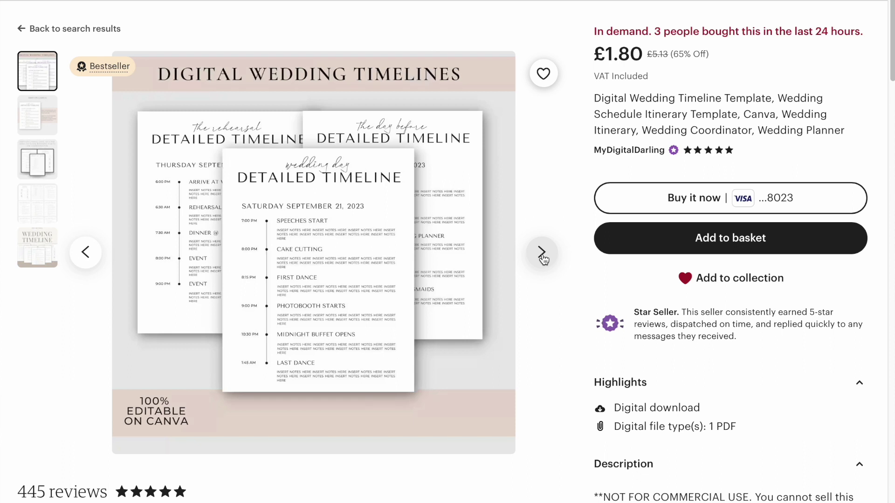
left_click(542, 253)
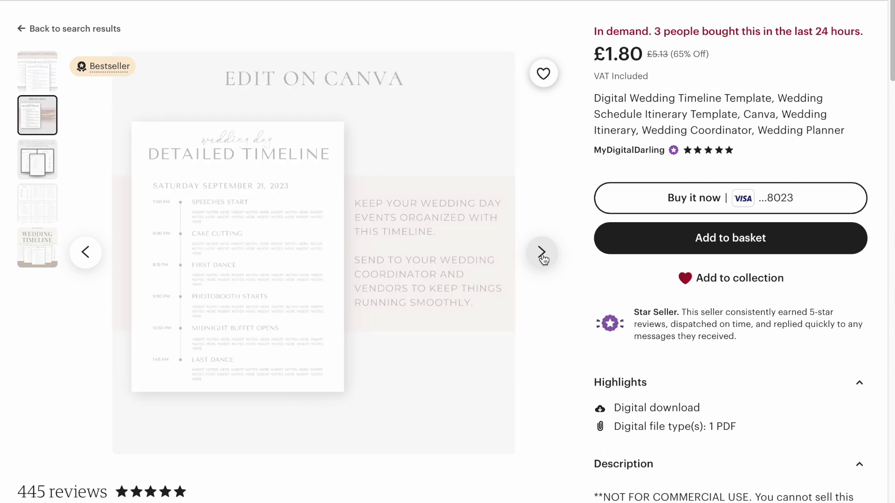
left_click(542, 253)
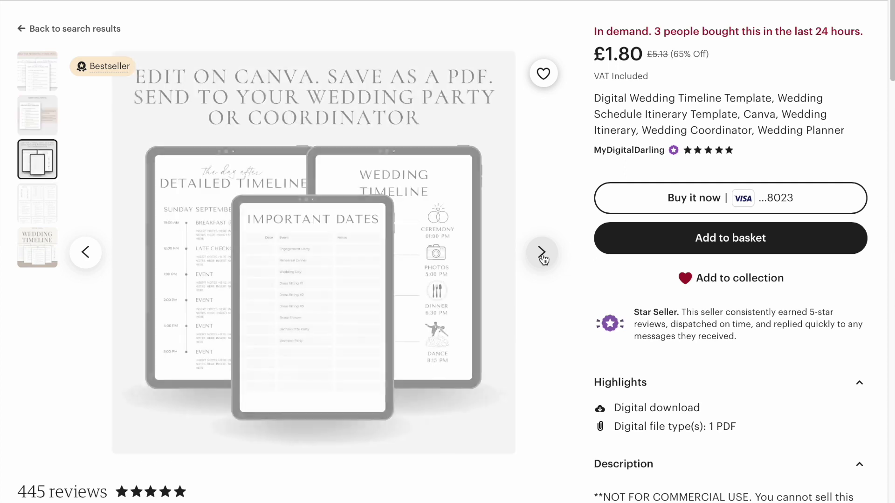
left_click(542, 254)
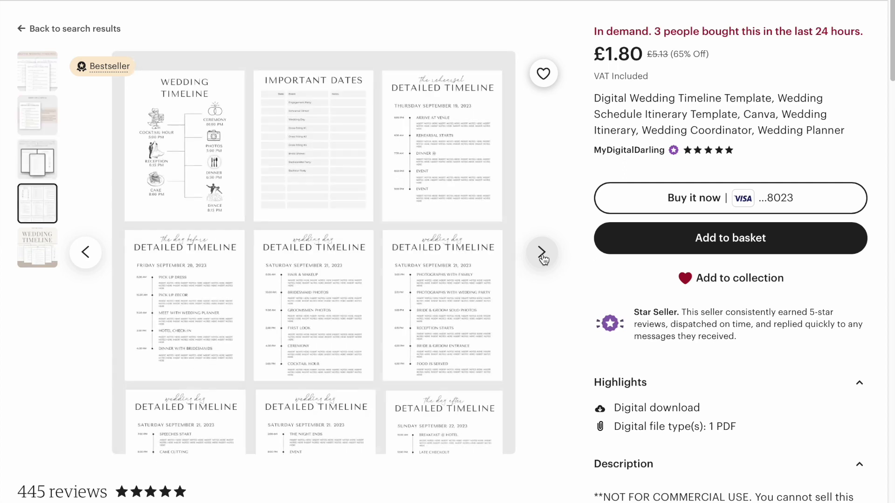
left_click(542, 254)
left_click(542, 254)
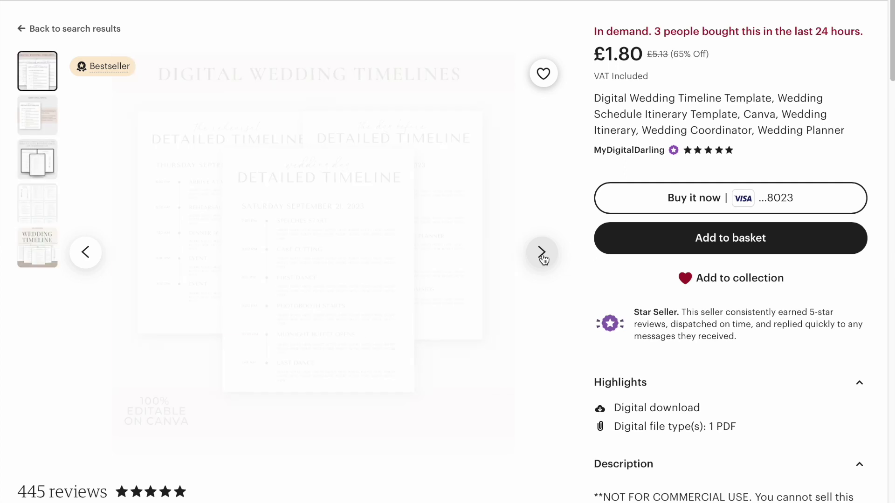
key("alt+Left")
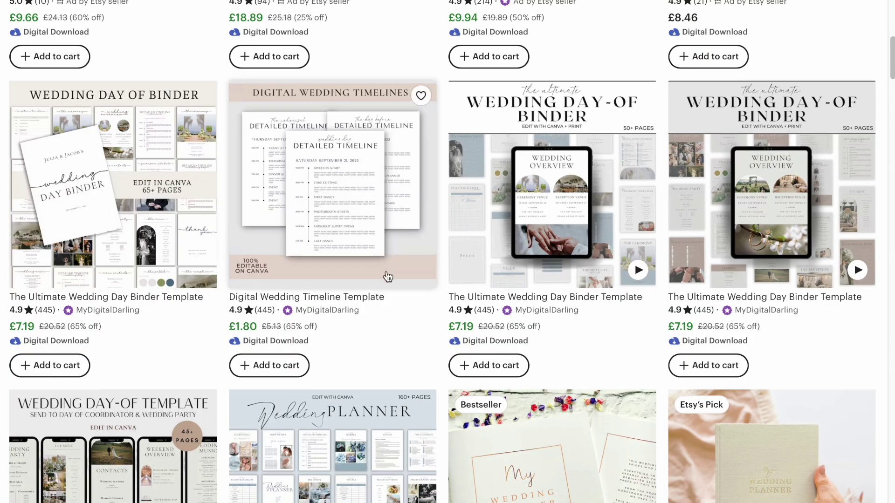
Reopen the Digital Wedding Timeline Template listing, view its second image, then add a blank Canva page
scroll(386, 276, "up", 7)
scroll(385, 276, "up", 6)
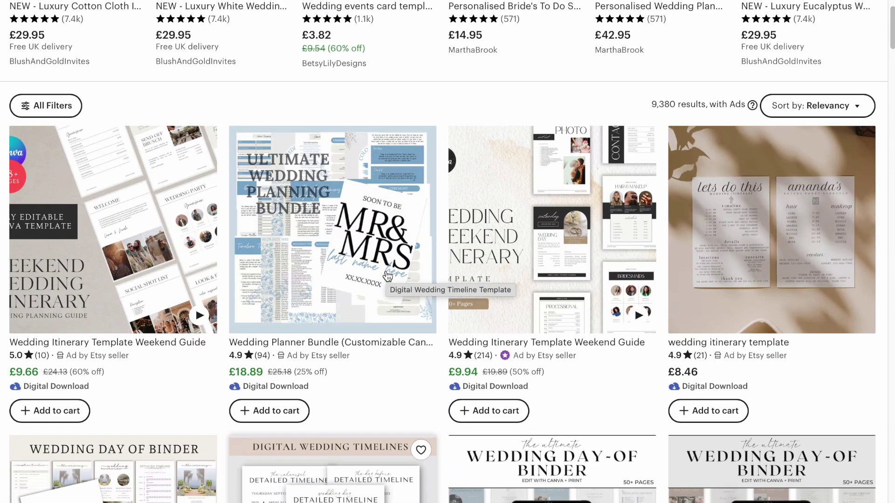
scroll(386, 276, "down", 18)
scroll(387, 276, "down", 3)
scroll(386, 276, "up", 2)
scroll(387, 276, "down", 1)
scroll(387, 276, "up", 1)
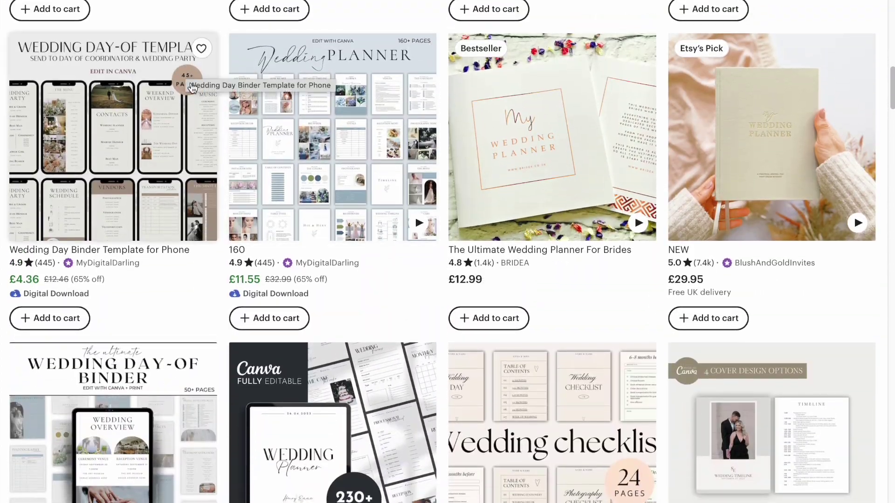
scroll(465, 300, "down", 4)
scroll(465, 300, "down", 1)
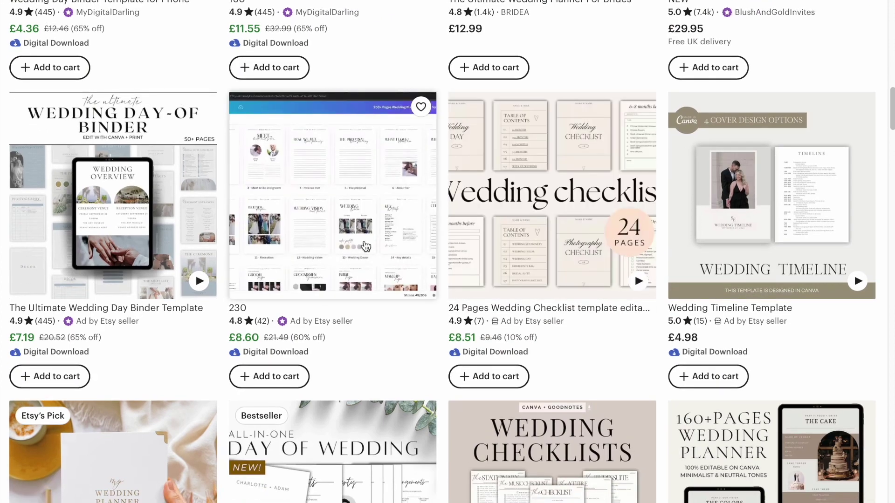
scroll(442, 373, "down", 8)
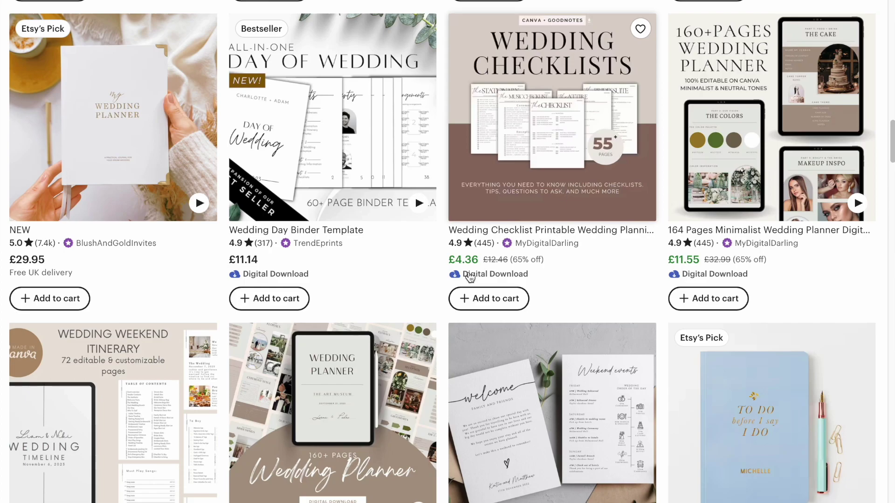
scroll(470, 277, "down", 5)
left_click(470, 278)
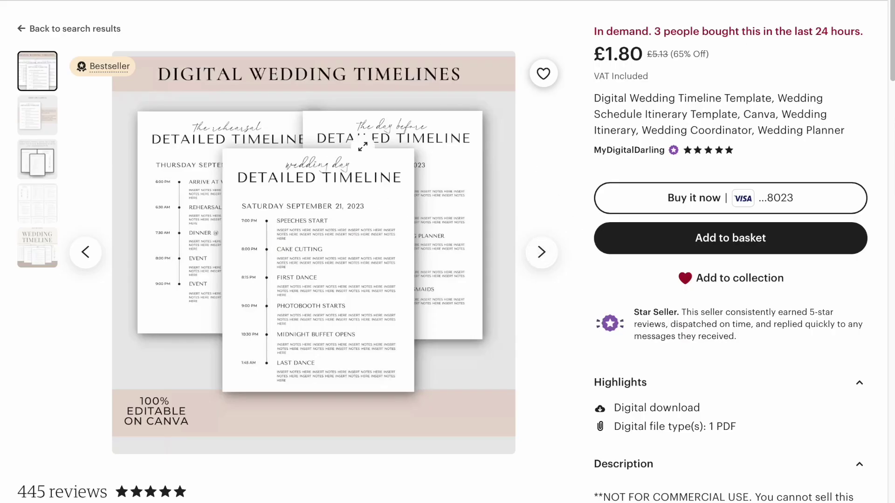
left_click(549, 262)
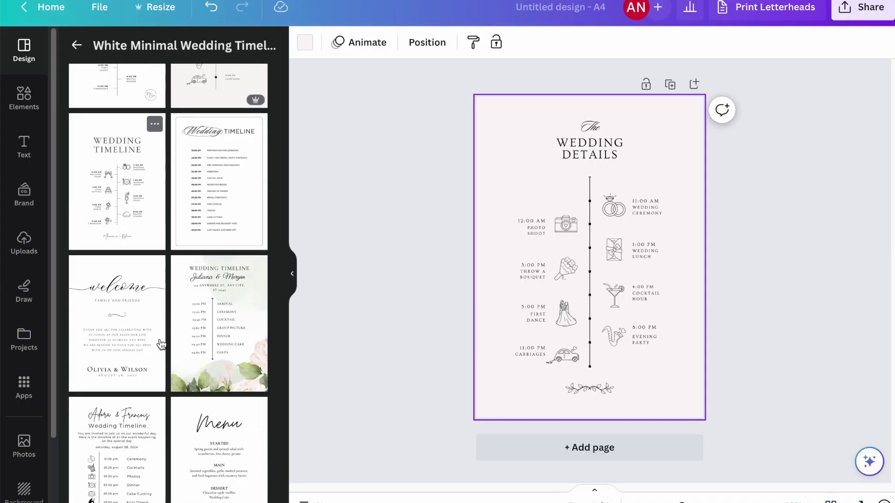
key("ctrl+Return")
Fill page 2 with the Wedding TIMELINE template and a new page 3 with the Wedding checklist
scroll(212, 299, "down", 2)
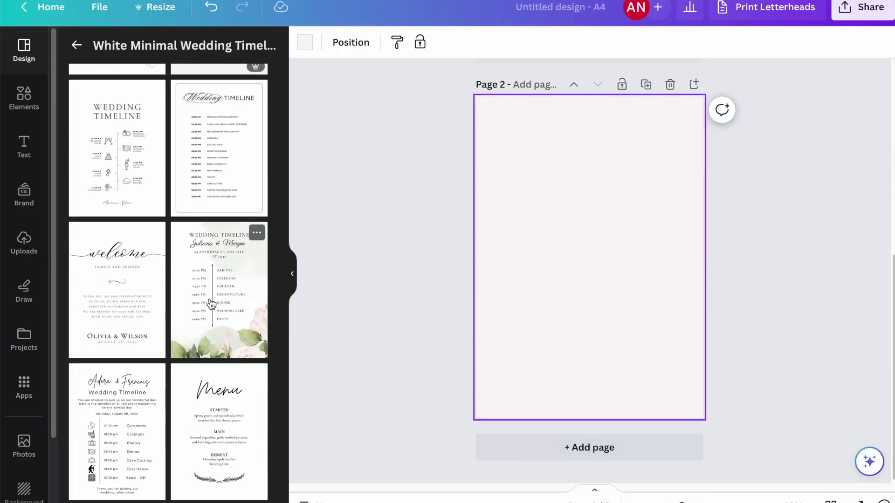
left_click(219, 171)
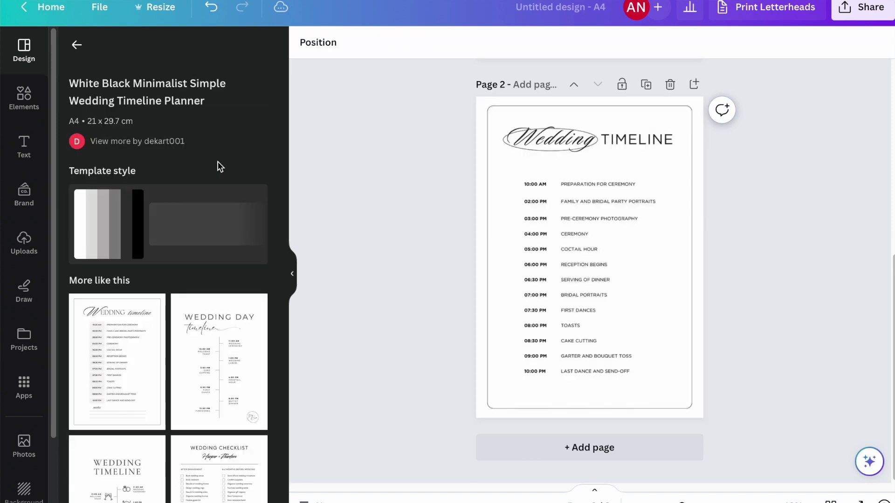
left_click(536, 454)
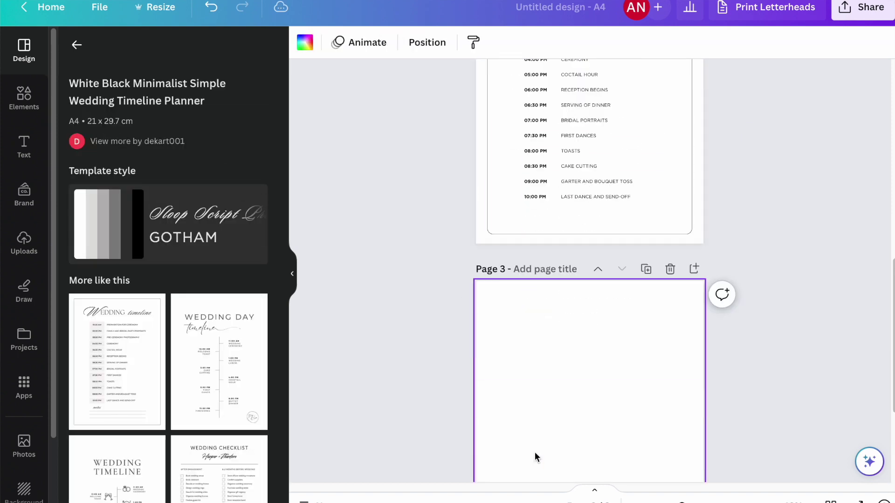
scroll(221, 427, "down", 7)
scroll(220, 428, "down", 5)
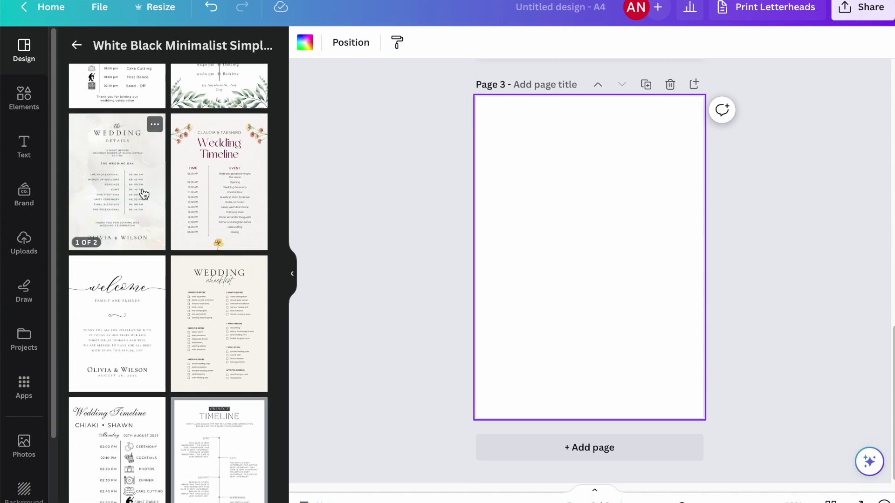
left_click(209, 326)
Select the TIMELINE heading on page 2
scroll(423, 354, "up", 8)
scroll(423, 353, "up", 6)
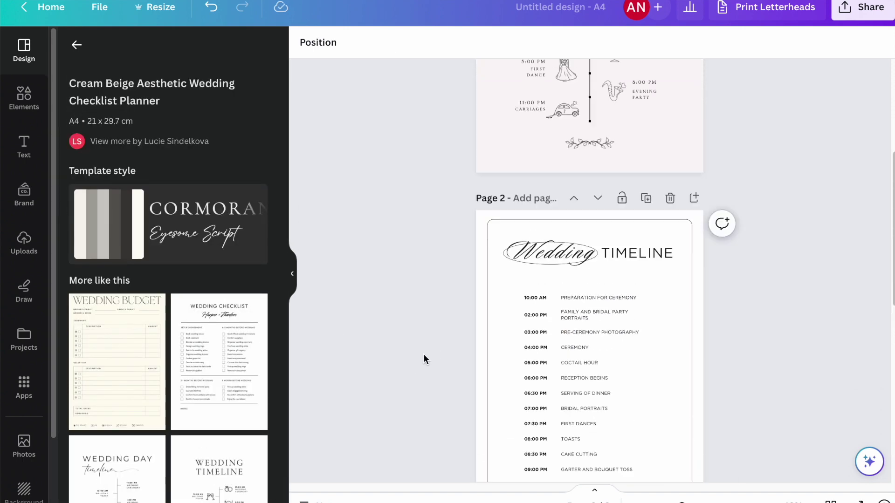
scroll(423, 354, "down", 8)
scroll(423, 355, "down", 7)
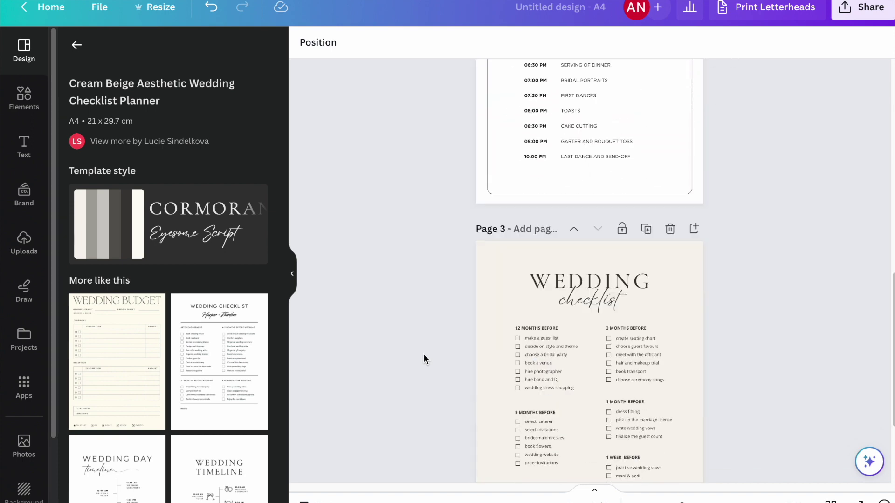
scroll(423, 354, "up", 7)
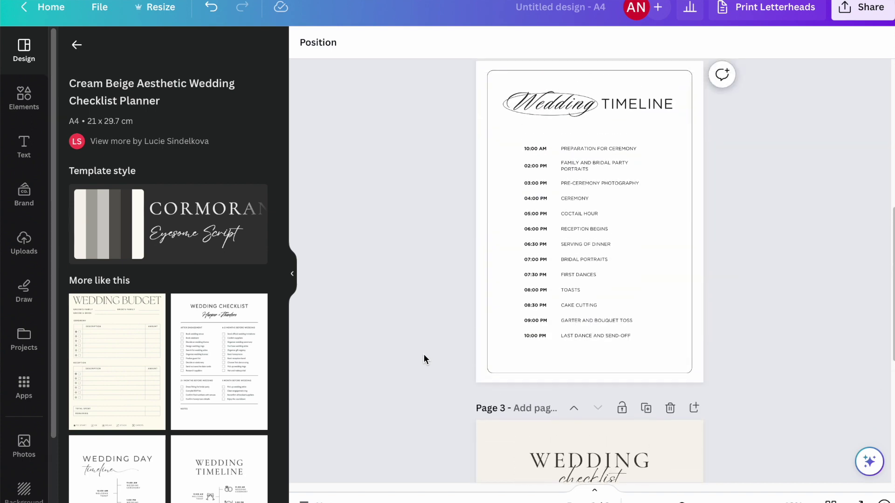
scroll(424, 355, "down", 1)
left_click(636, 86)
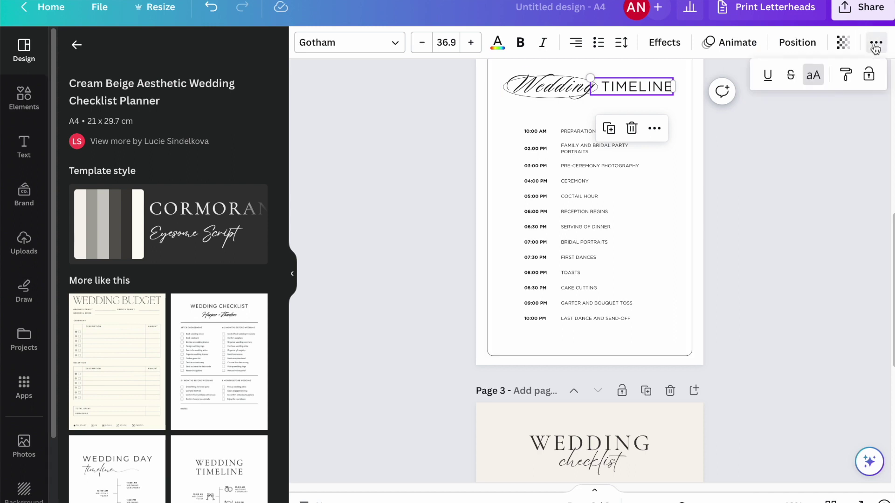
Apply the TIMELINE heading's font style to the checklist page's WEDDING heading
scroll(697, 241, "down", 6)
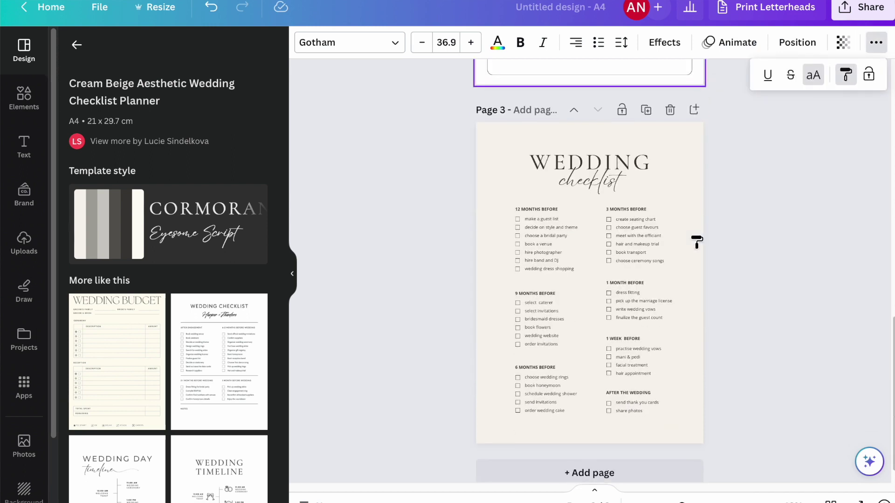
left_click(619, 166)
key("ctrl+z")
scroll(697, 242, "up", 6)
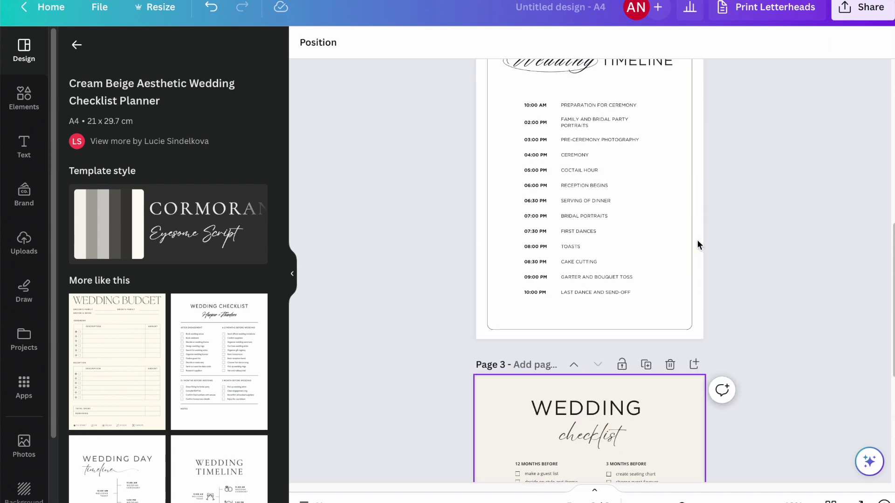
Give checklist the script Wedding heading's style, narrow its box and centre it under WEDDING
left_click(550, 108)
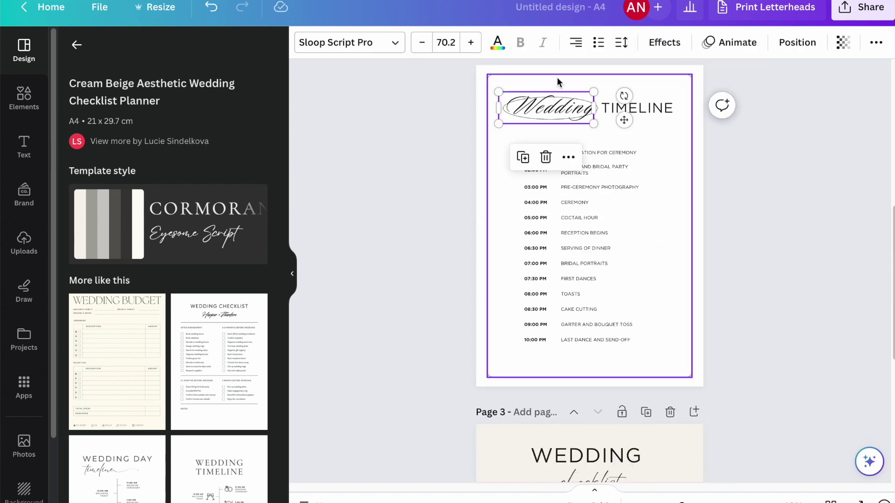
left_click(876, 44)
left_click(845, 75)
scroll(559, 316, "down", 5)
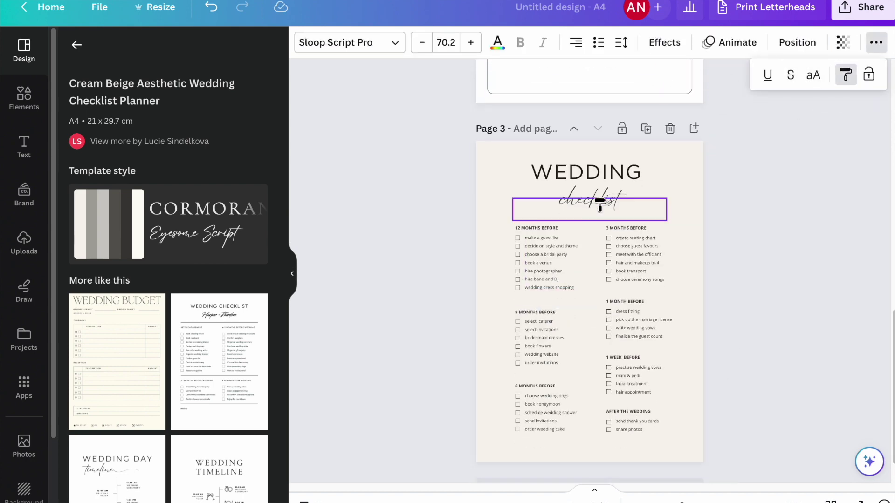
left_click(593, 201)
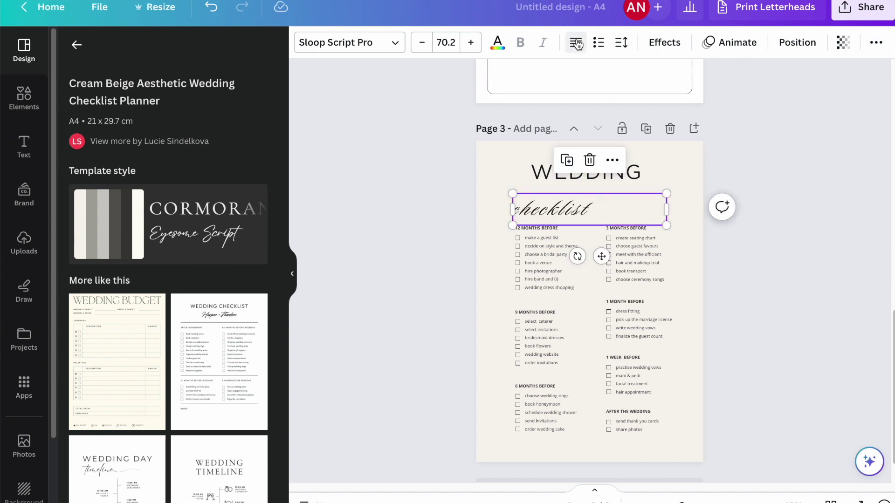
left_click_drag(667, 212, 595, 210)
left_click_drag(567, 256, 603, 250)
Set page 3's background colour to white
left_click(674, 242)
scroll(674, 242, "down", 1)
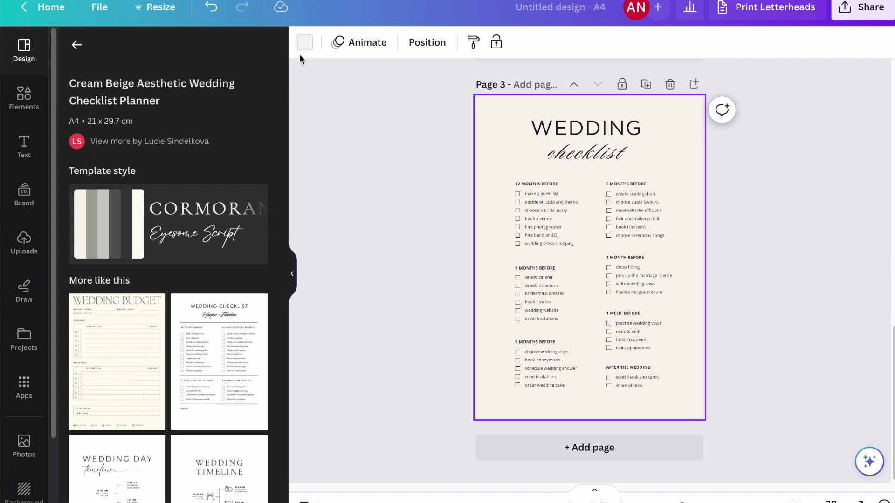
left_click(305, 44)
left_click(79, 169)
scroll(406, 270, "up", 5)
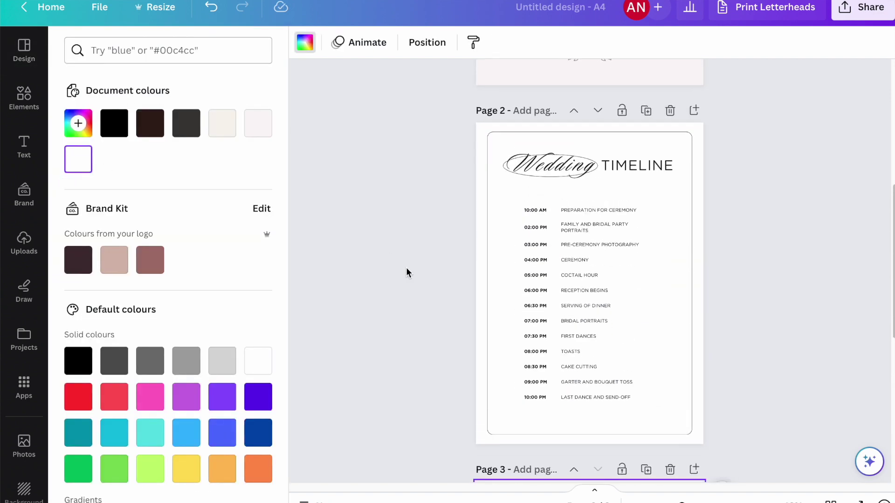
scroll(407, 273, "down", 6)
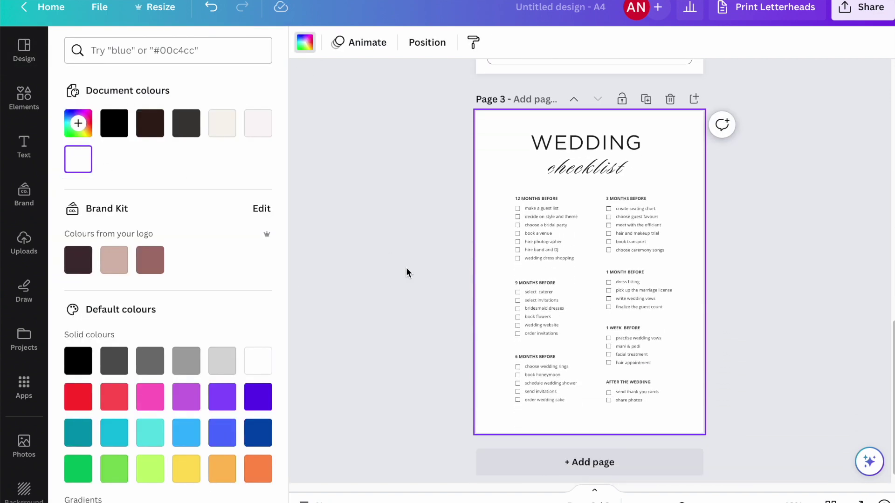
left_click(406, 273)
Set page 1's background colour to white
scroll(406, 272, "up", 10)
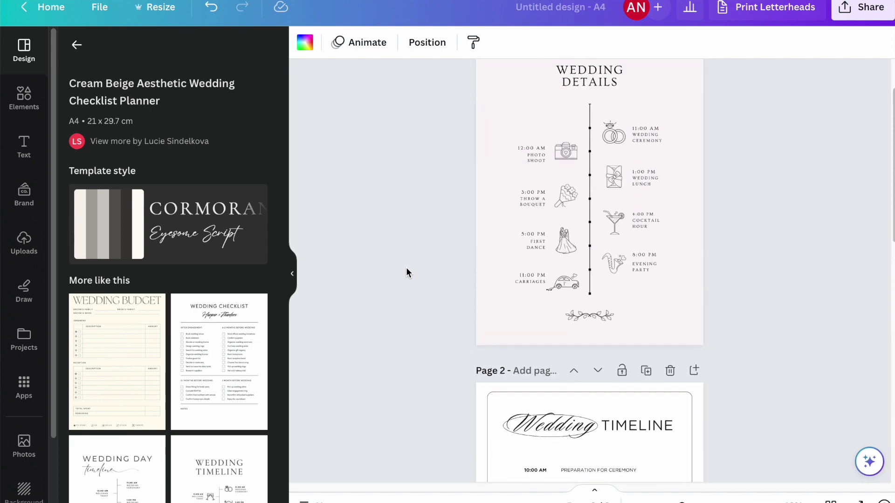
left_click(305, 42)
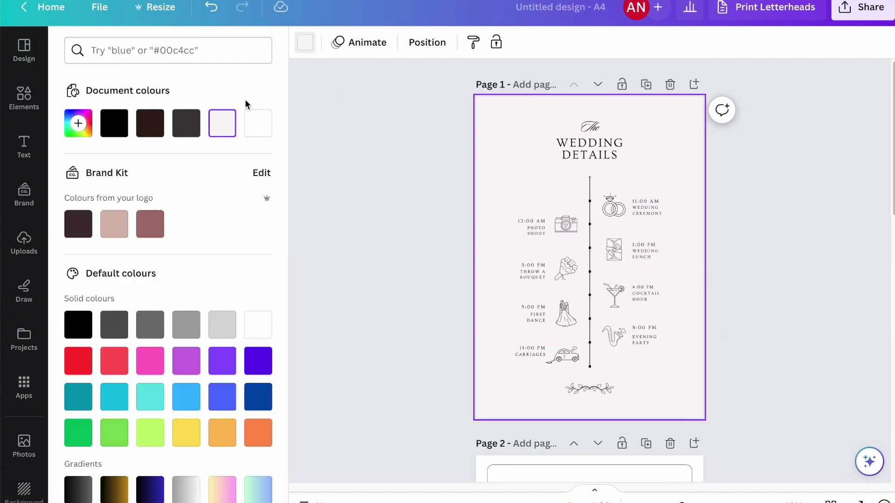
left_click(257, 136)
left_click(416, 285)
scroll(415, 284, "down", 10)
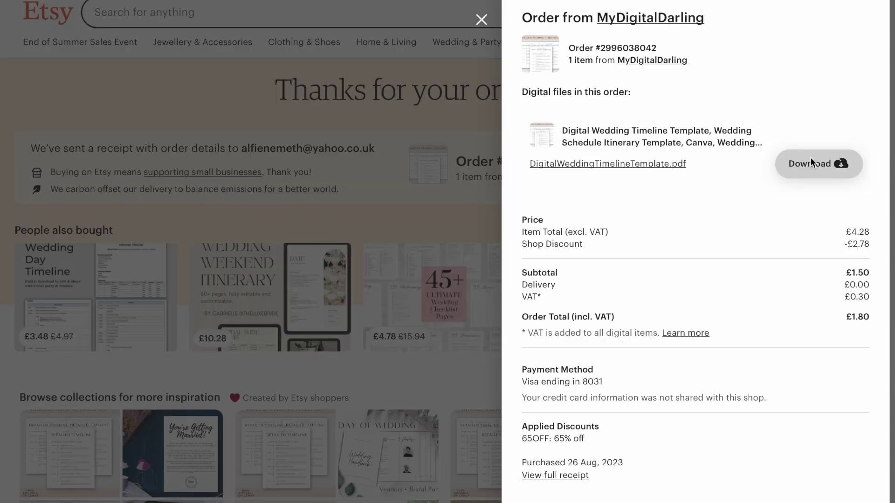
Open DigitalWeddingTimelineTemplate.pdf from downloads and follow its start-editing link in Safari
left_click(799, 4)
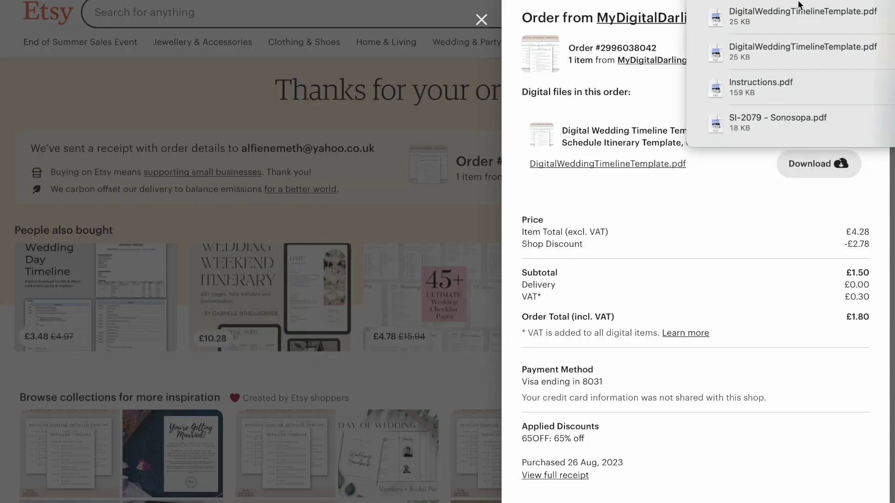
left_click(779, 17)
scroll(476, 265, "up", 5)
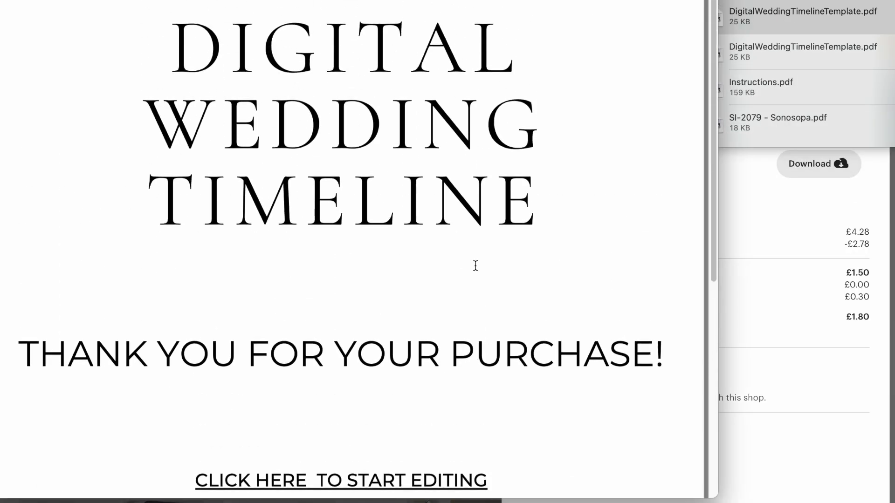
scroll(475, 265, "down", 10)
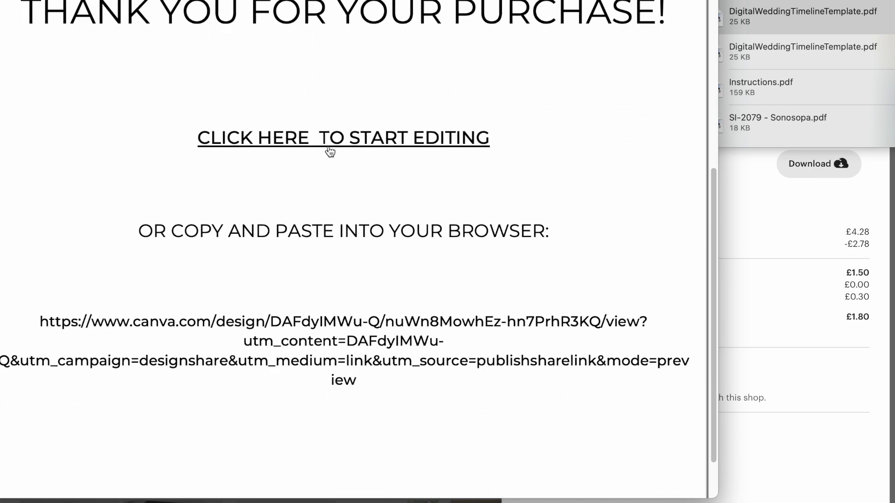
left_click(339, 142)
left_click(382, 298)
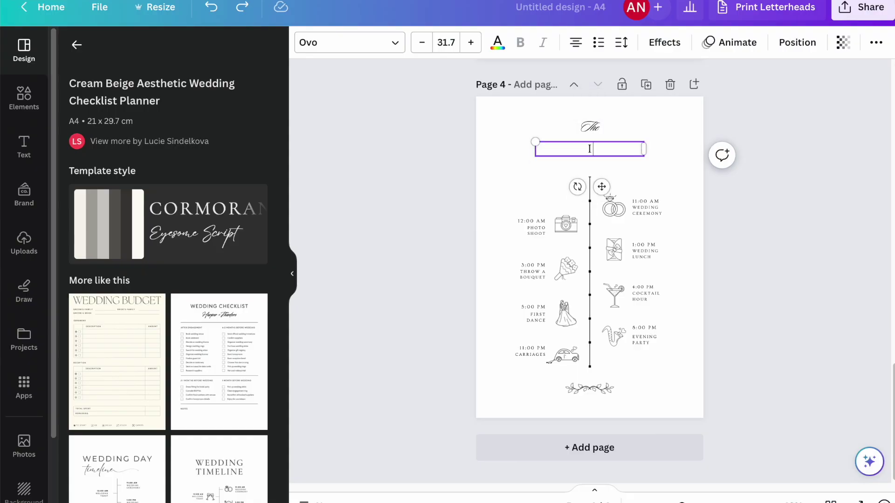
Finish the INSTRUCTIONS heading and place brush-style number 1 and 2 graphics beside the steps
left_click(760, 212)
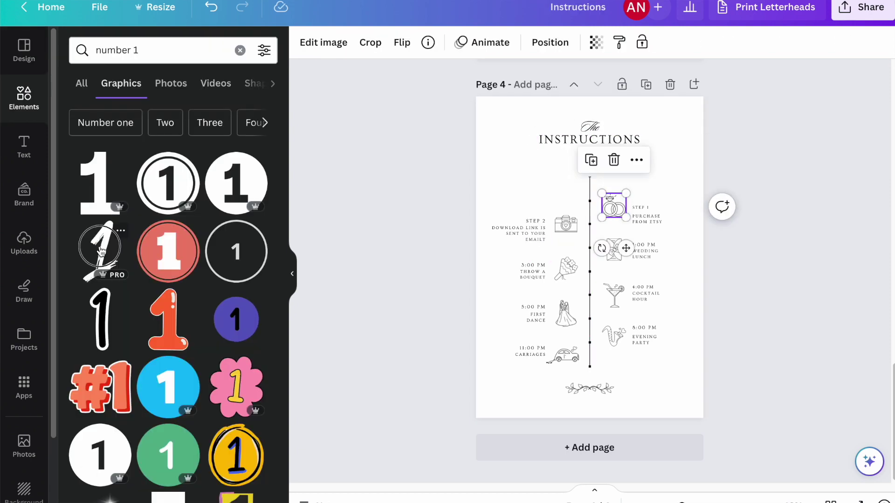
left_click_drag(100, 251, 584, 247)
mouse_move(557, 334)
left_mouse_down()
mouse_move(627, 222)
mouse_move(614, 220)
mouse_move(618, 228)
left_mouse_up()
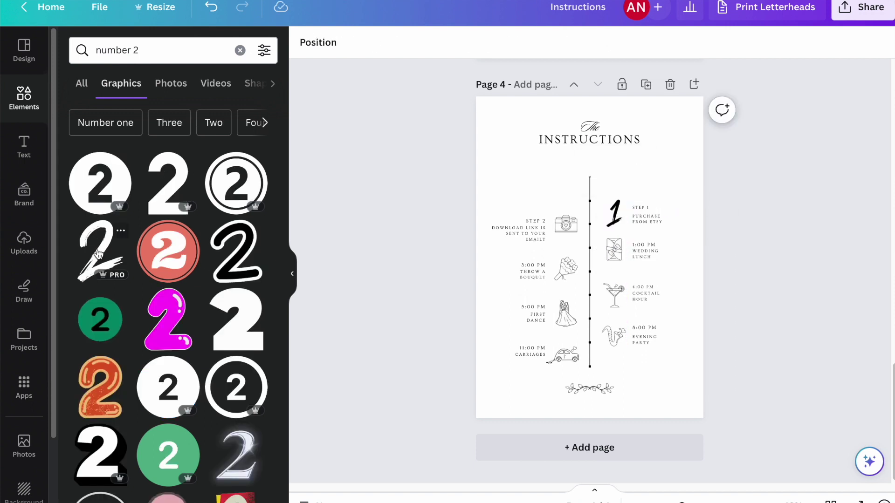
left_click_drag(598, 231, 600, 234)
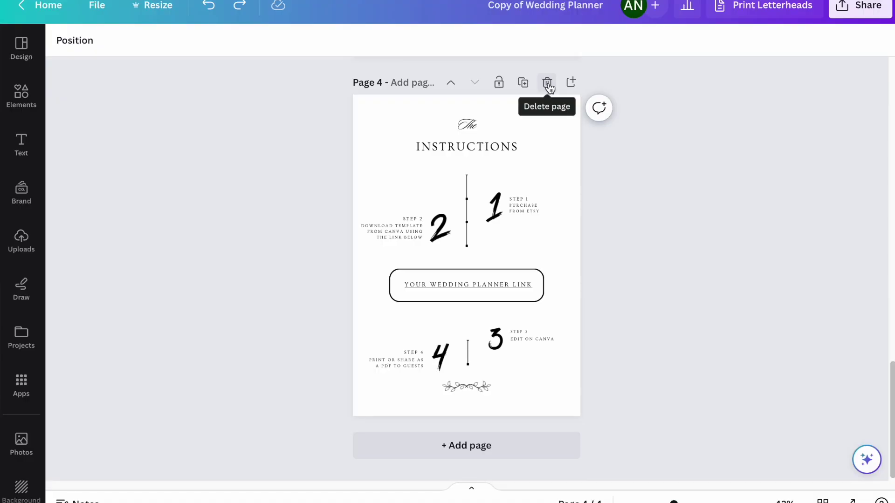
Delete page 4 of the Copy of Wedding Planner and review the remaining pages
left_click(546, 83)
scroll(648, 266, "up", 15)
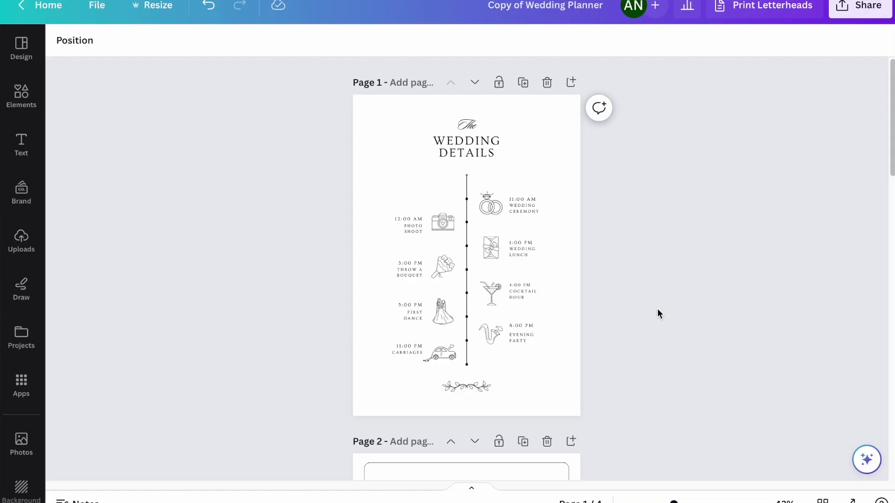
scroll(657, 309, "down", 20)
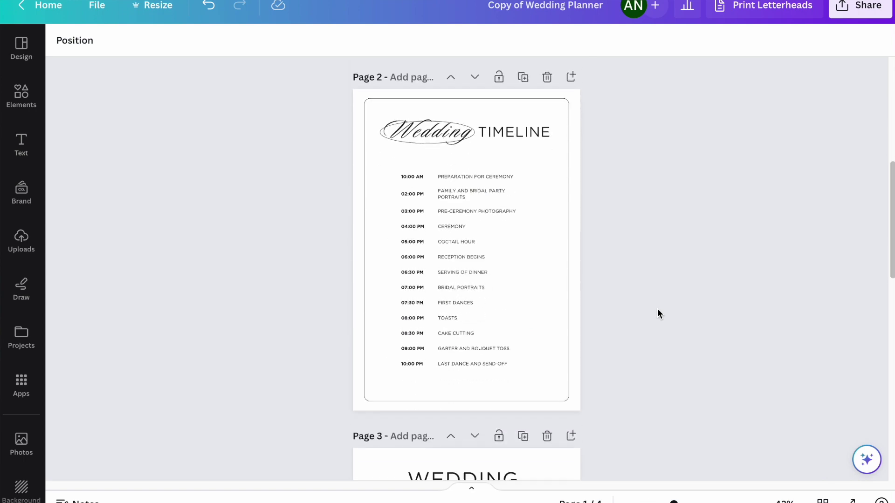
Delete the Wedding Details, Wedding Timeline and one more page from the copied planner
scroll(657, 309, "up", 15)
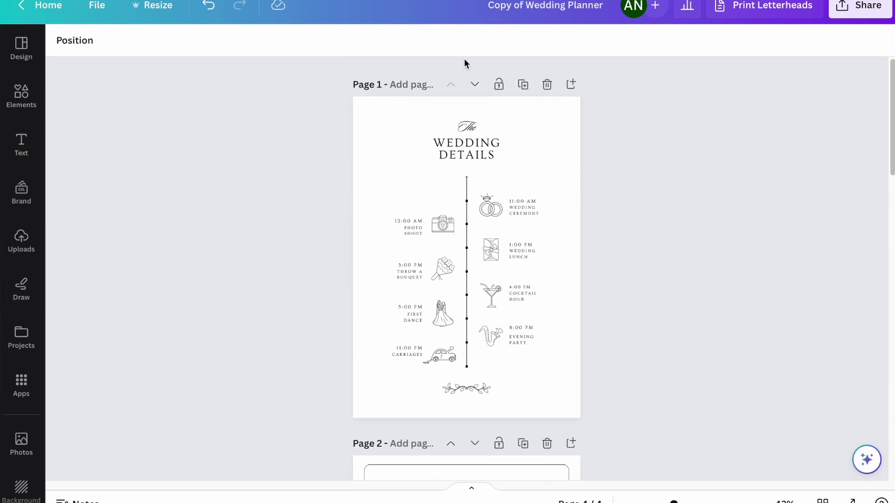
left_click(547, 82)
left_click(547, 83)
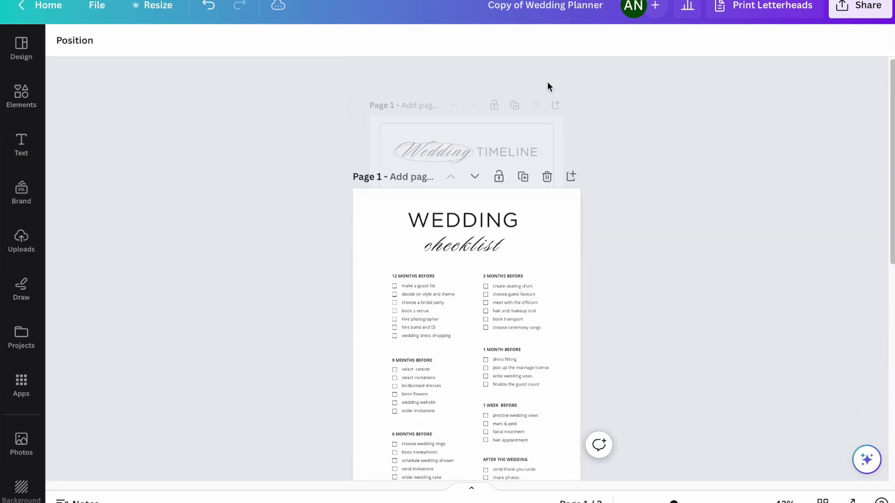
left_click(547, 80)
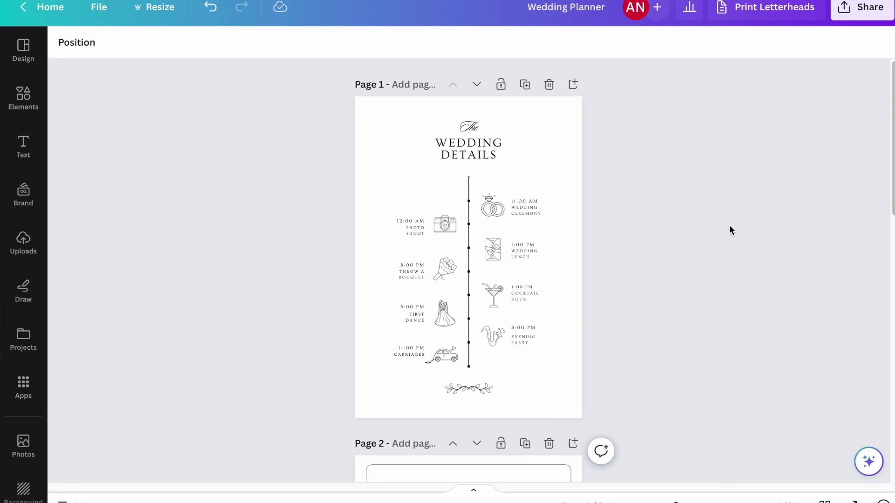
Publish the Wedding Planner as a brand template through Share > More > Brand template
left_click(862, 15)
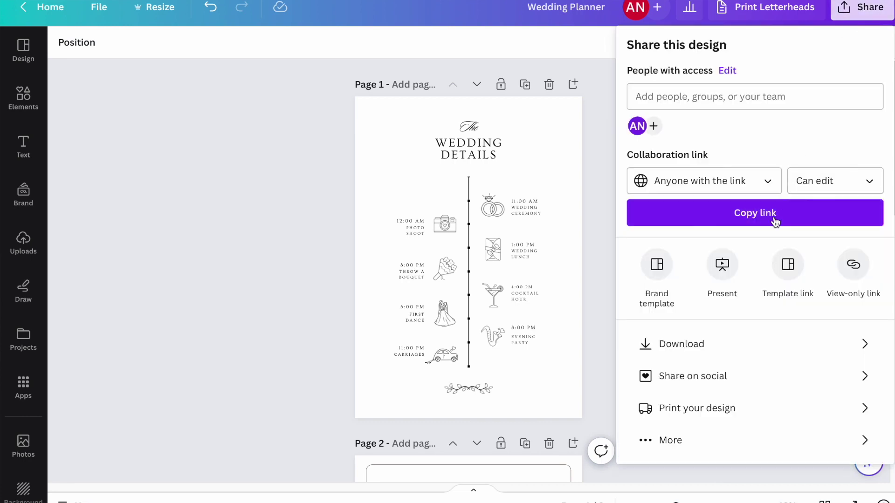
left_click(693, 439)
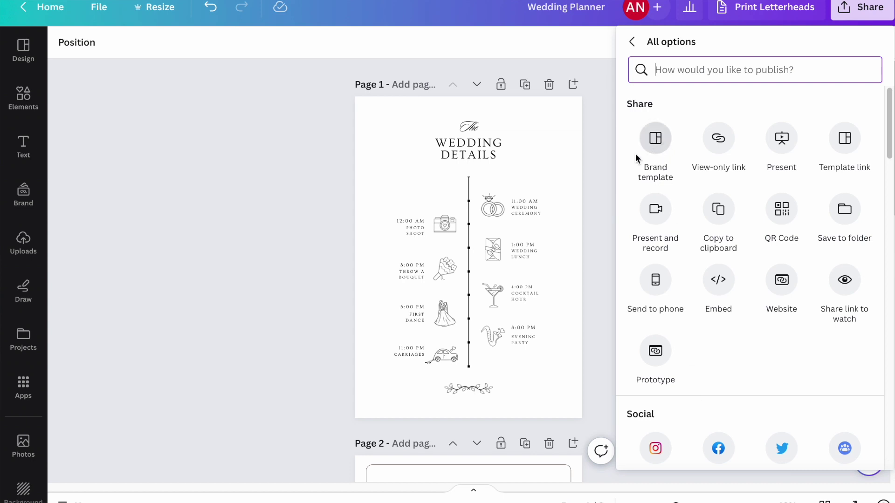
left_click(656, 139)
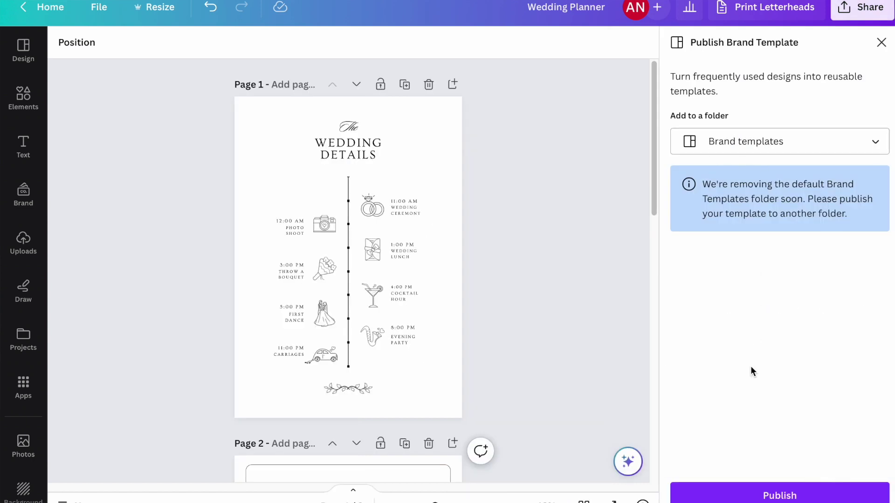
left_click(783, 496)
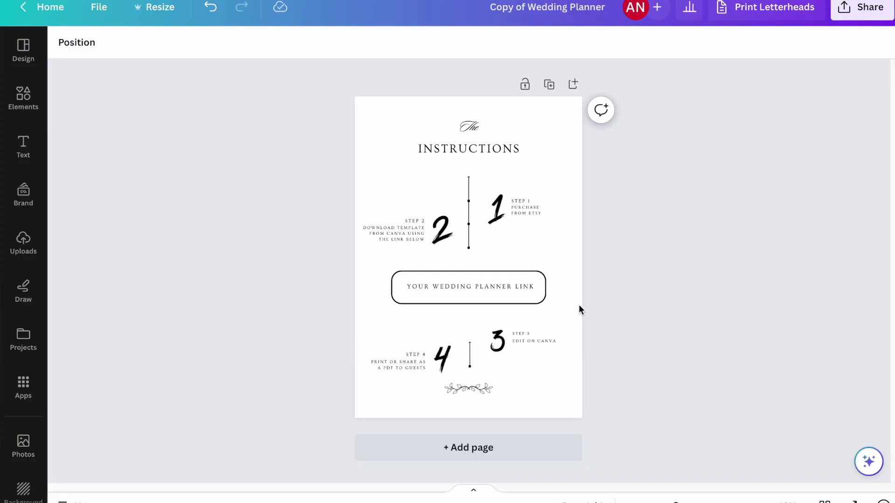
Link the YOUR WEDDING PLANNER LINK text to the pasted template URL
left_click(468, 286)
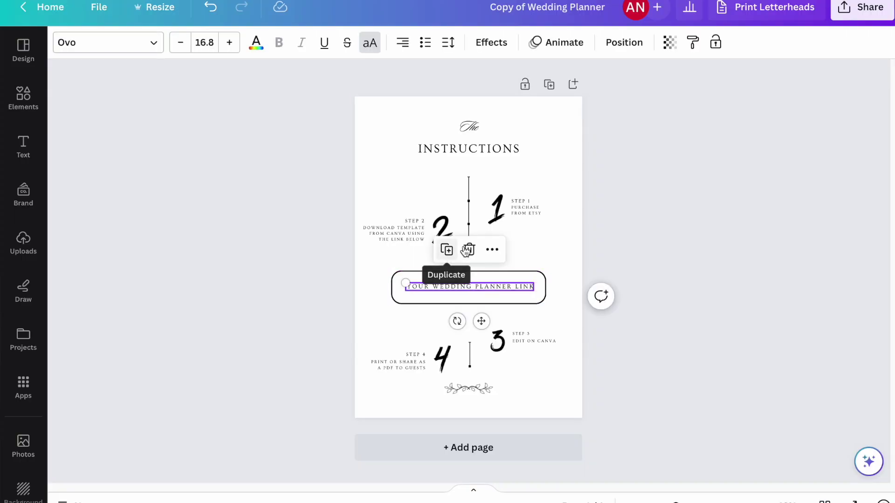
left_click(566, 316)
left_click(484, 285)
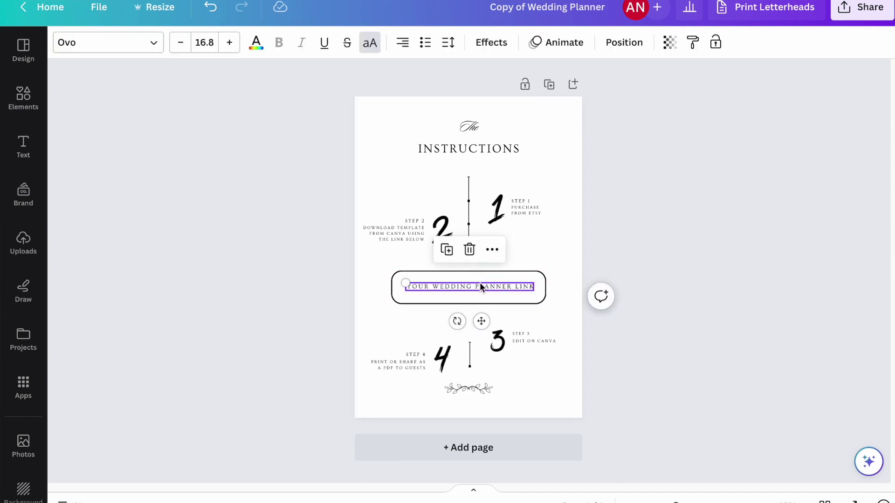
left_click(493, 252)
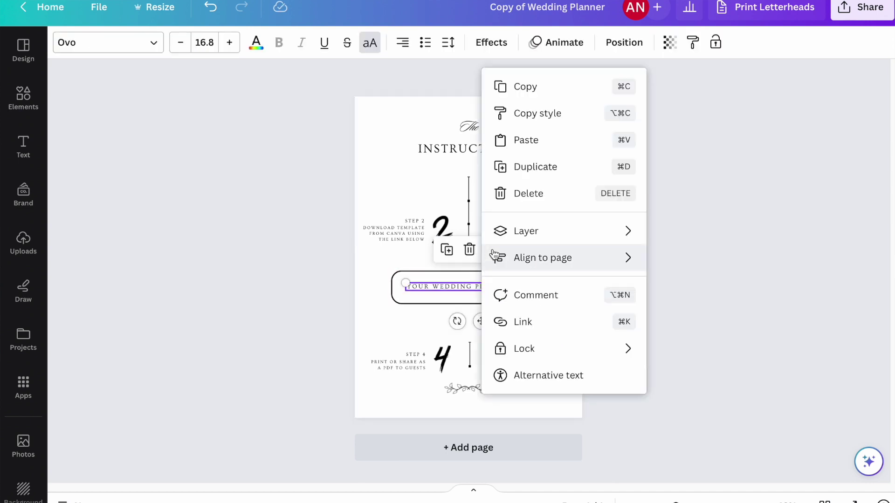
left_click(536, 326)
key("ctrl+v")
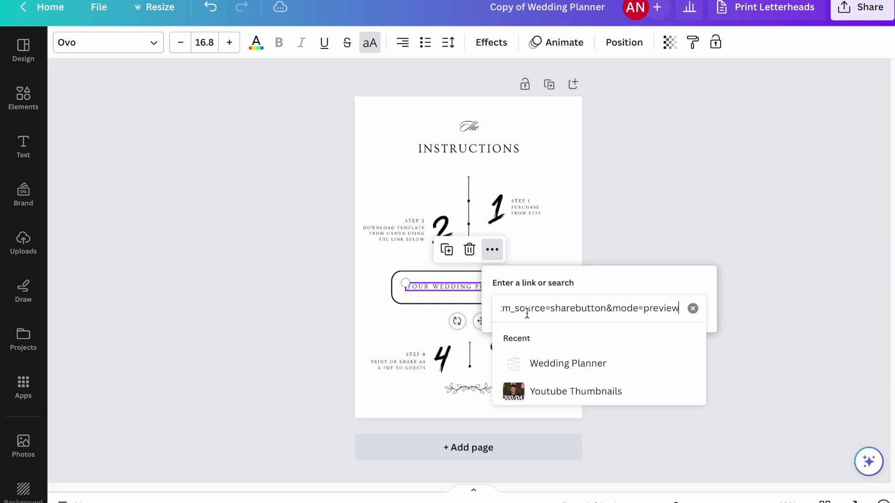
key("Return")
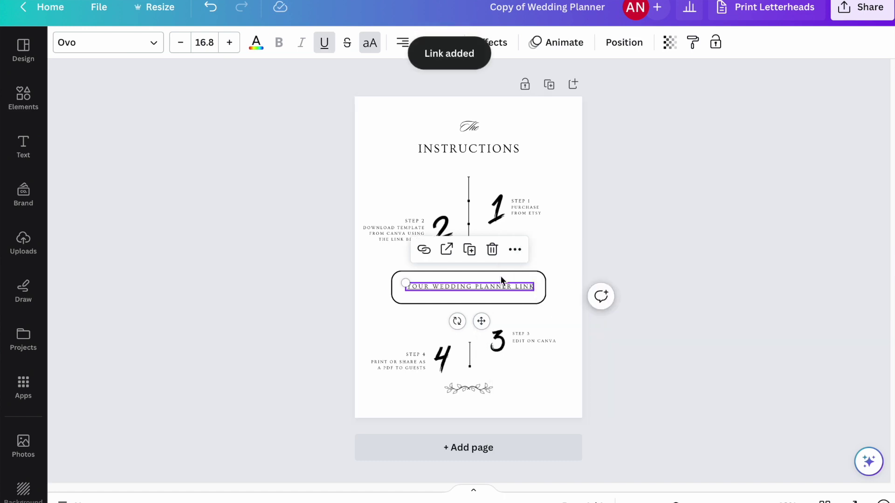
Test the new link, then bring up the design's download options
left_click(446, 249)
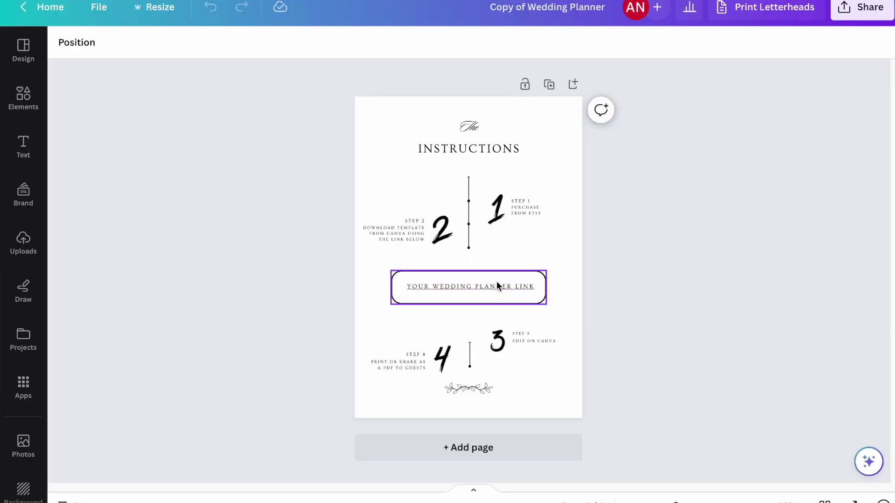
left_click(864, 14)
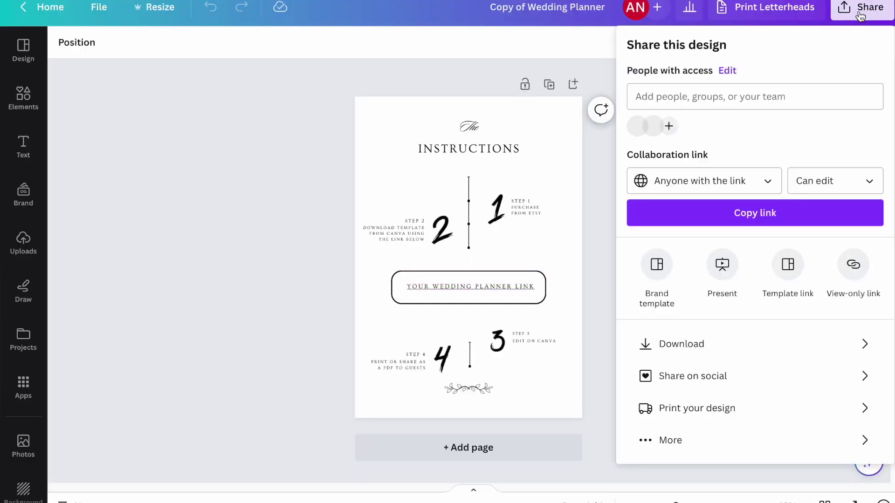
left_click(713, 348)
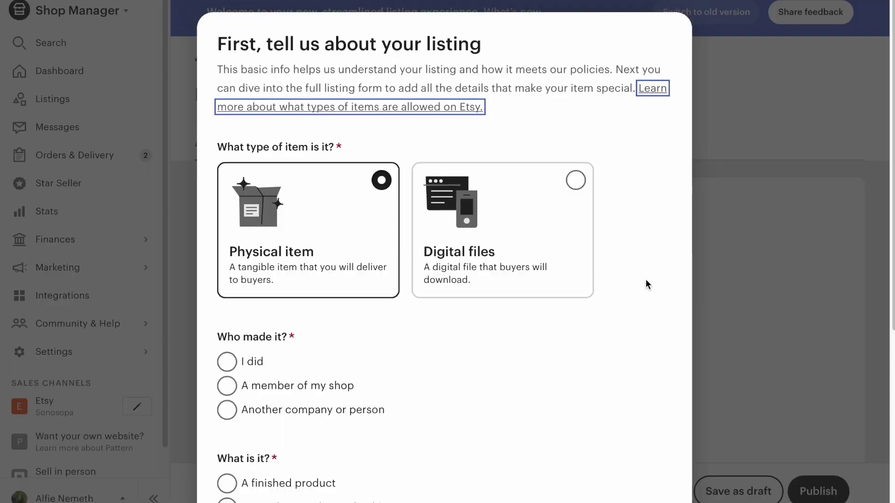
Mark the new Etsy listing as Digital files and scroll down the listing dialog
left_click(478, 221)
scroll(404, 325, "down", 5)
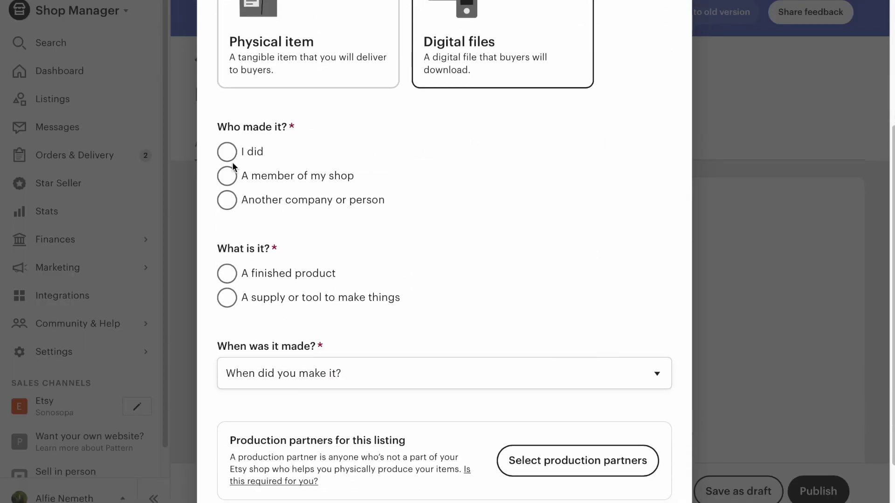
scroll(280, 285, "down", 1)
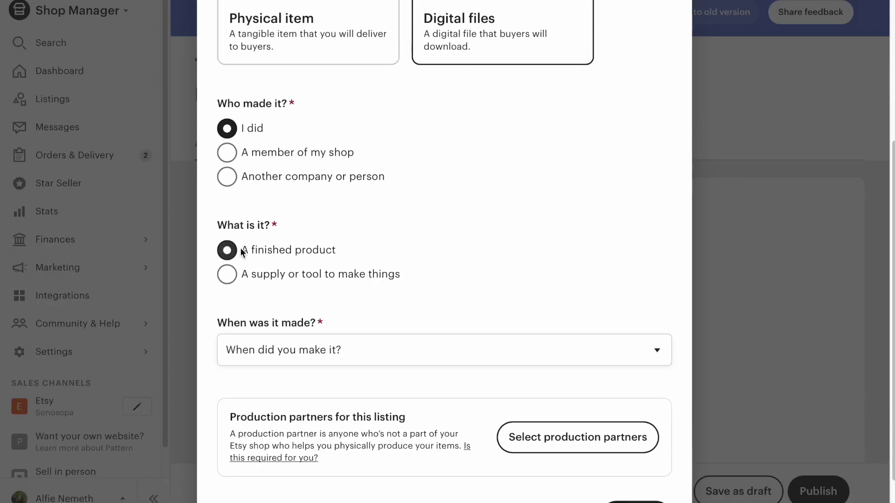
scroll(427, 281, "down", 2)
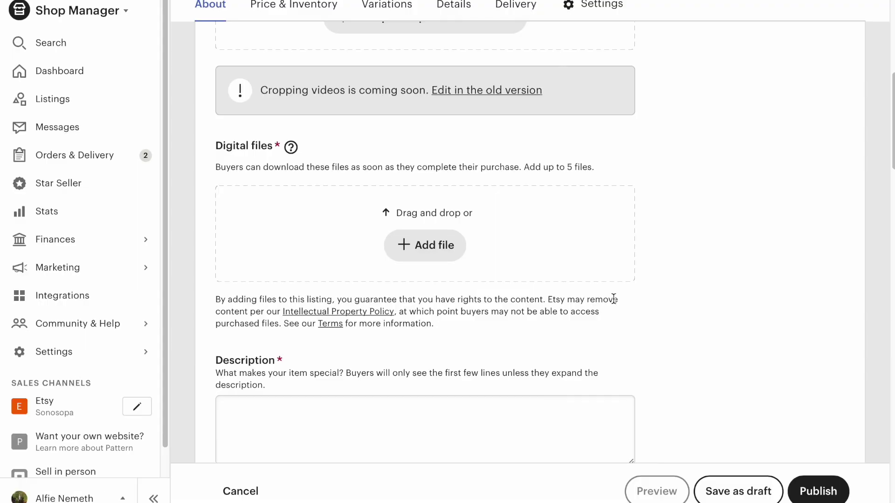
Upload the instructions wedding planner PDF as the listing's digital file
left_click(436, 257)
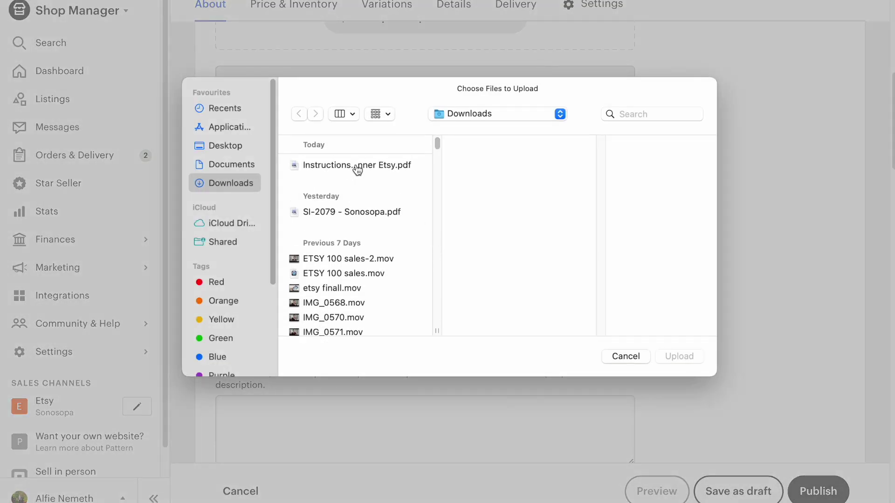
left_click(355, 169)
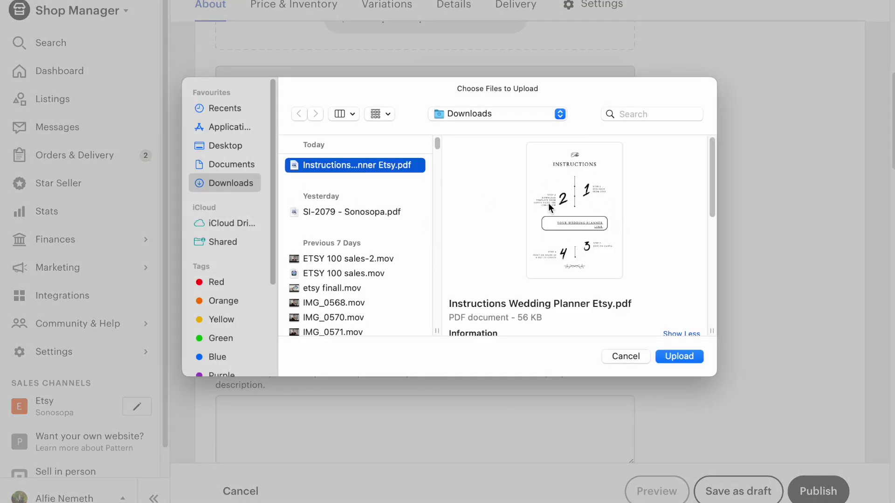
left_click(687, 356)
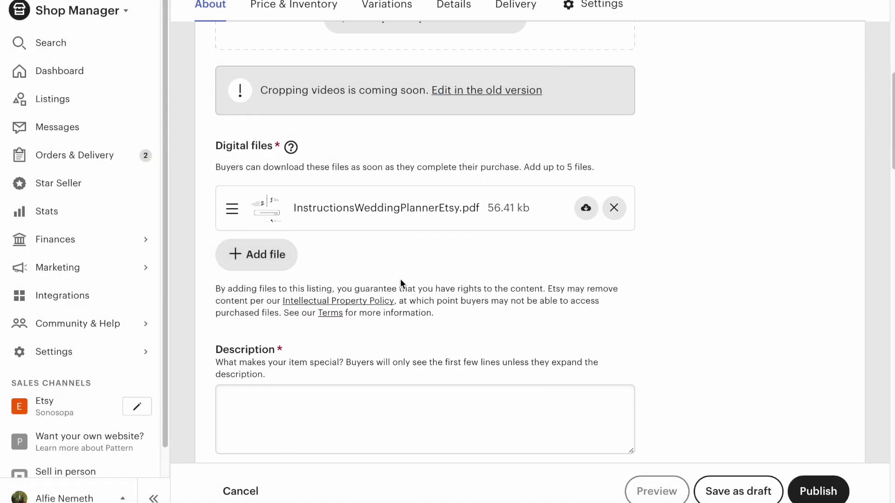
Download the attached PDF and open its wedding planner link in Safari to test it
scroll(594, 228, "down", 1)
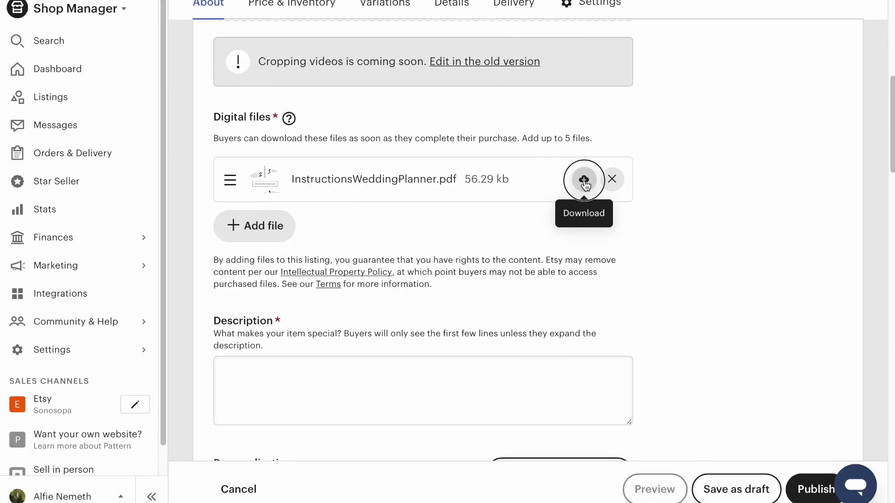
left_click(583, 180)
left_click(770, 20)
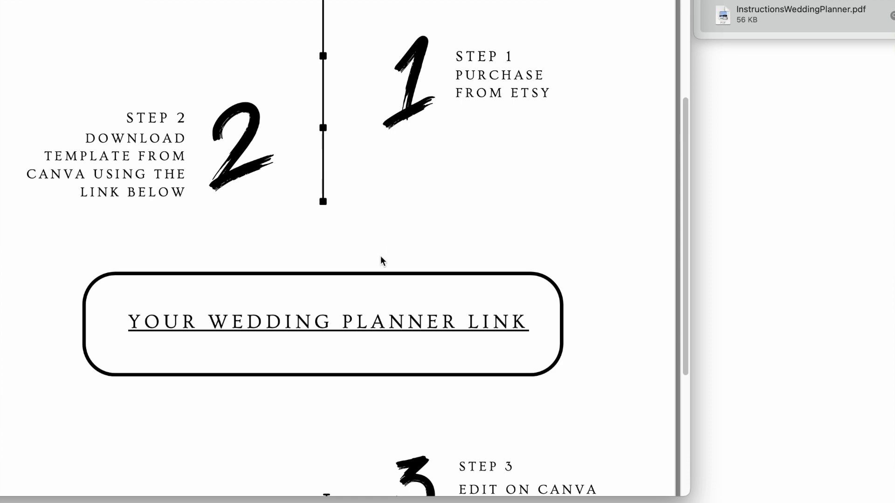
scroll(418, 201, "up", 5)
scroll(418, 201, "down", 6)
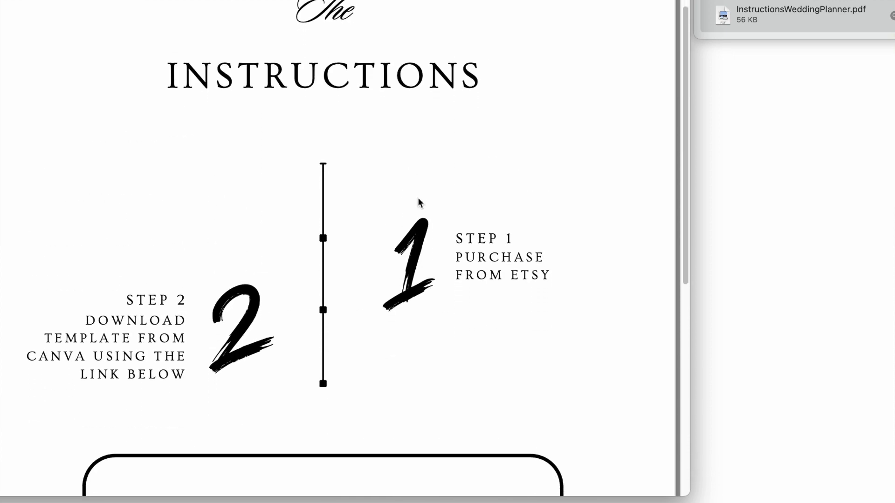
scroll(418, 198, "down", 2)
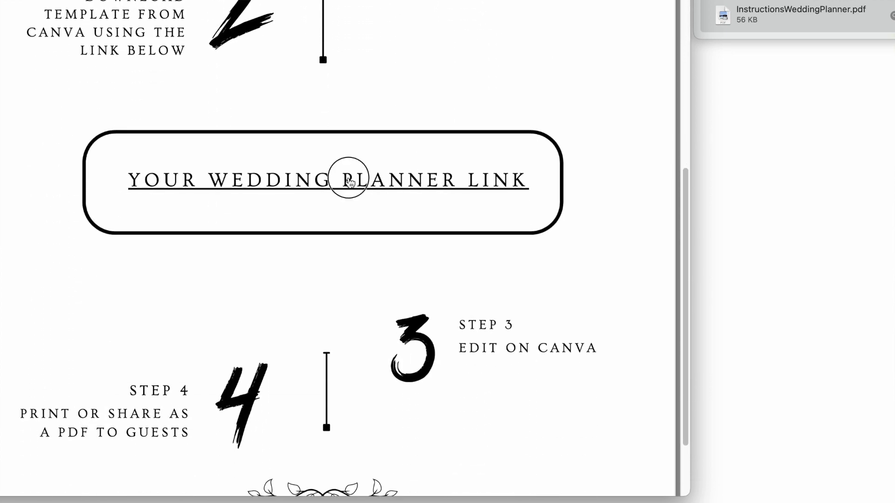
left_click(350, 182)
left_click(363, 302)
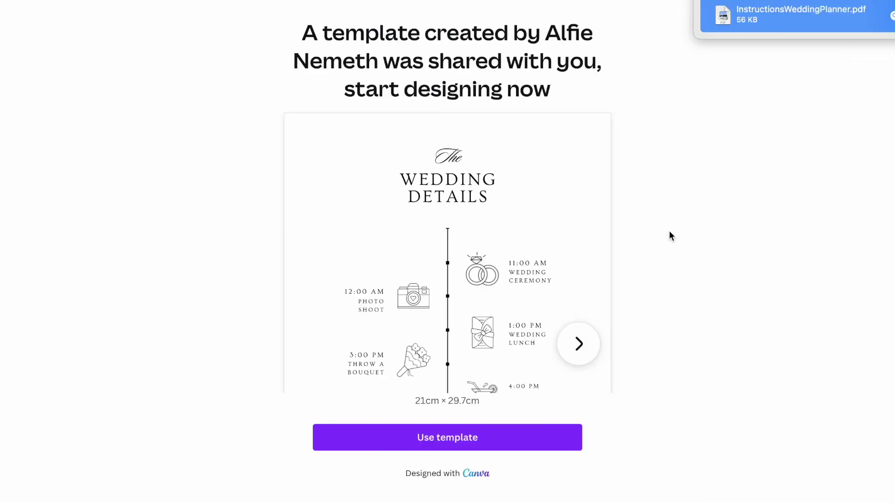
Advance the shared template preview two pages to the Wedding Checklist page
left_click(578, 345)
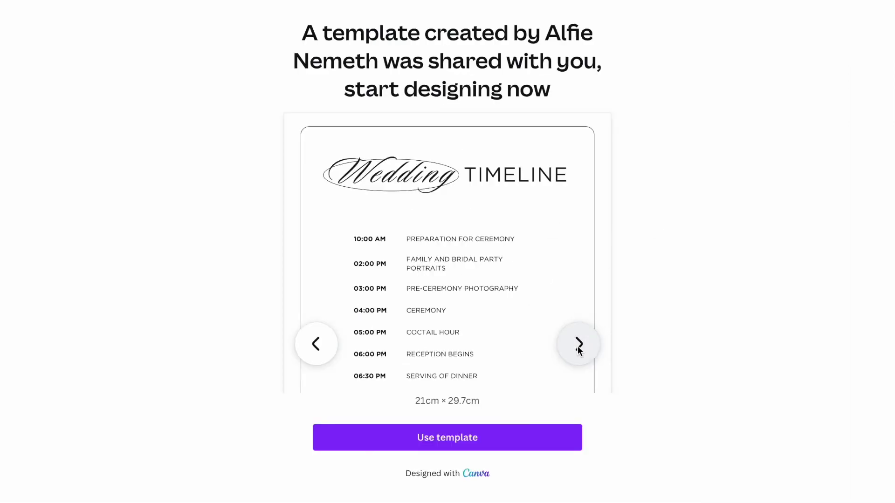
left_click(577, 346)
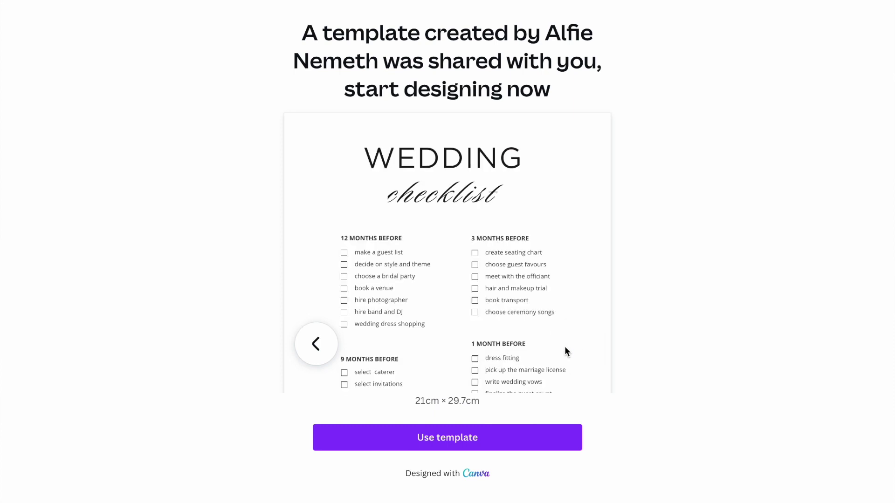
left_click(449, 438)
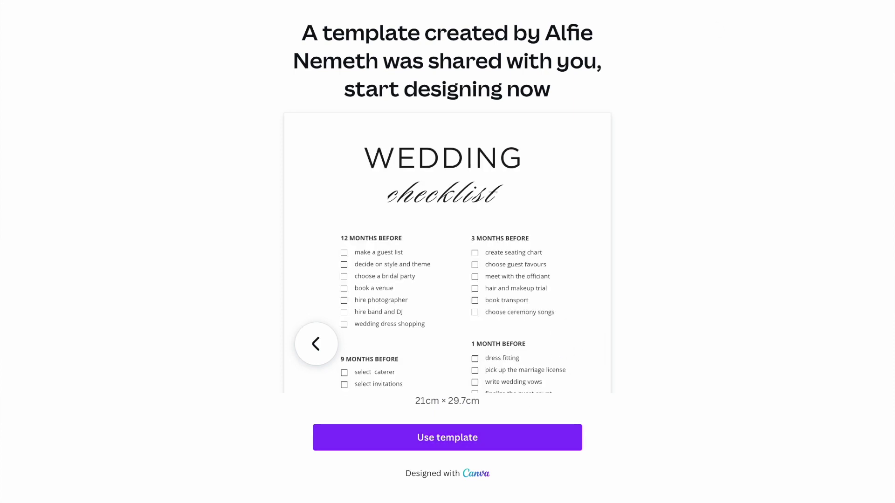